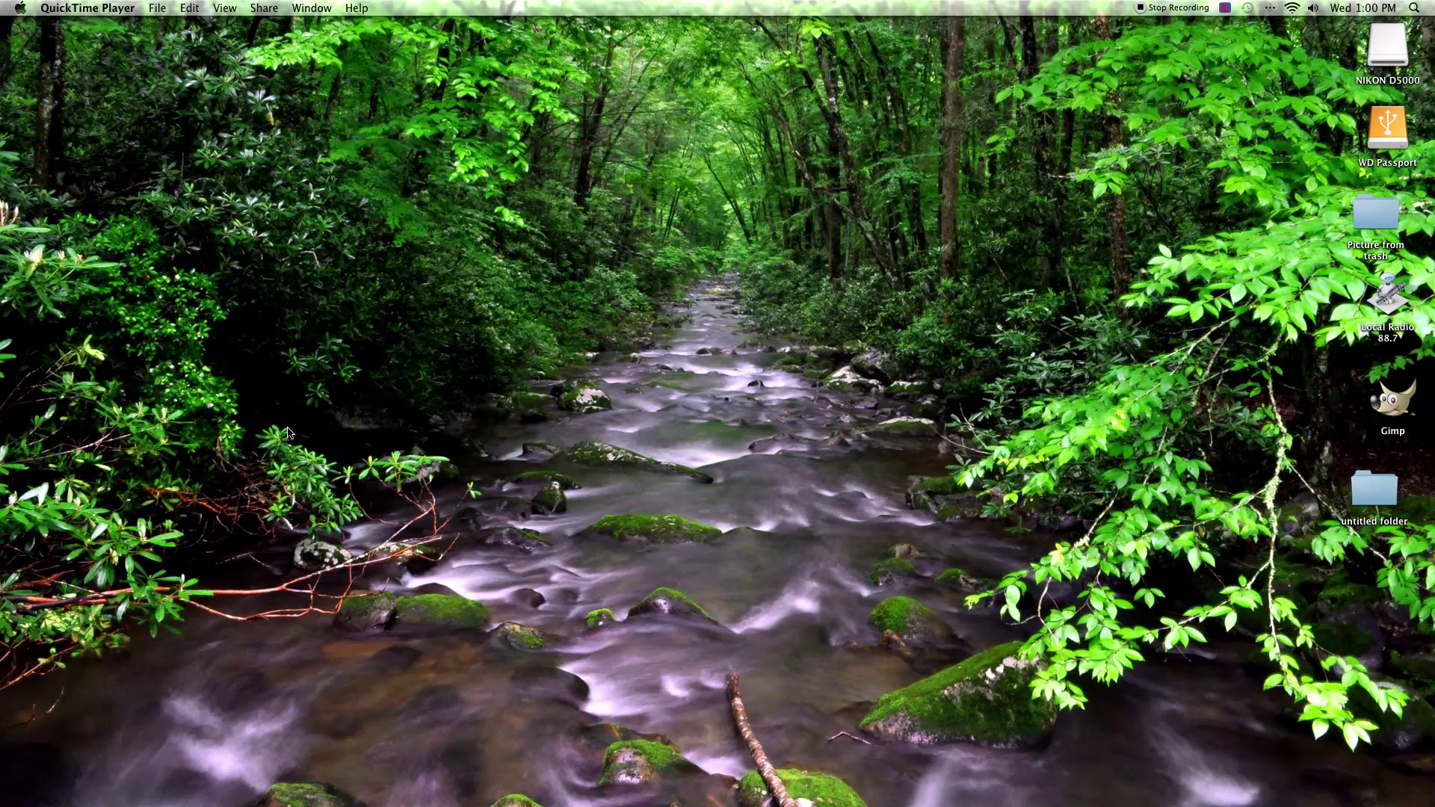
Launch Safari from the Dock and show the Top Sites grid.
mouse_move(252, 778)
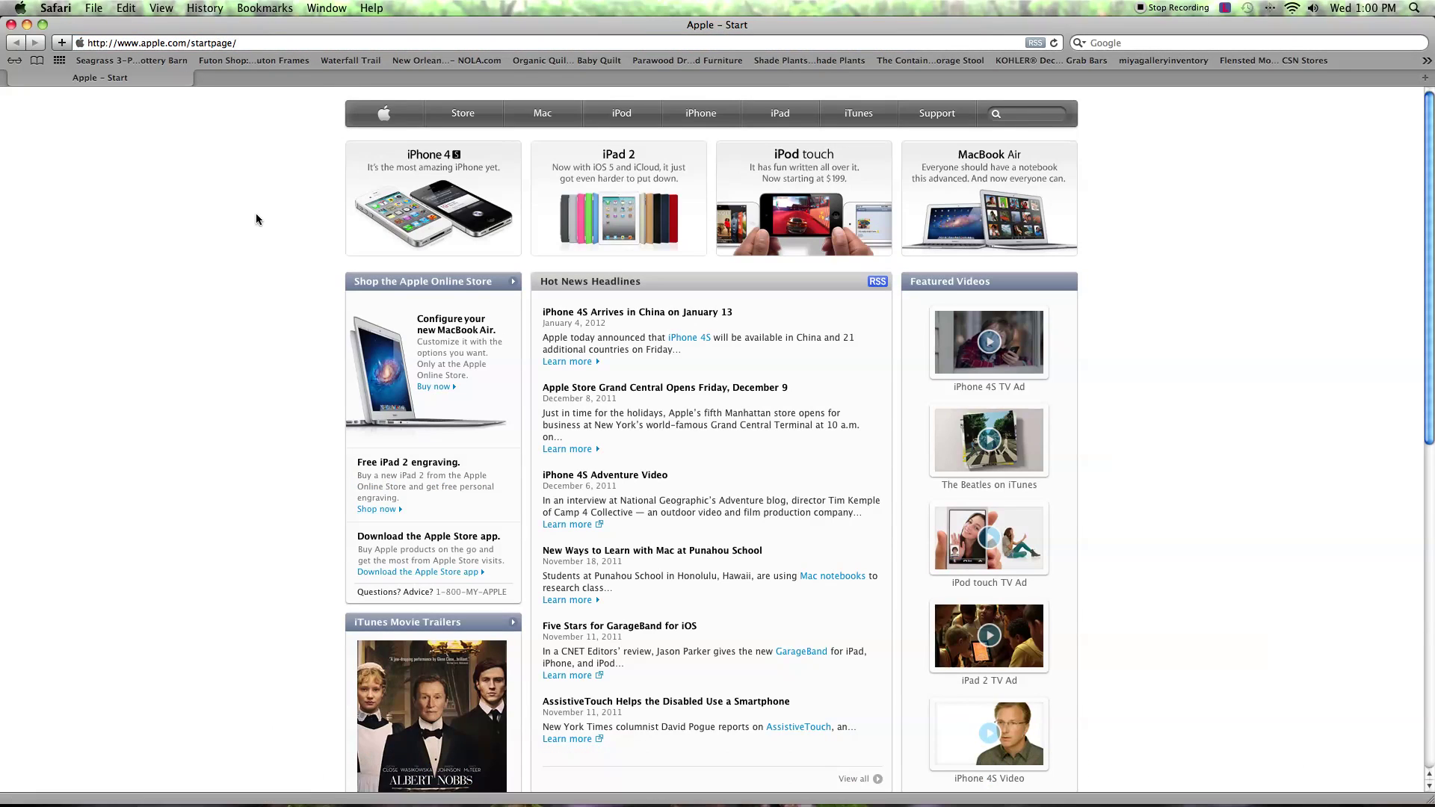
left_click(60, 61)
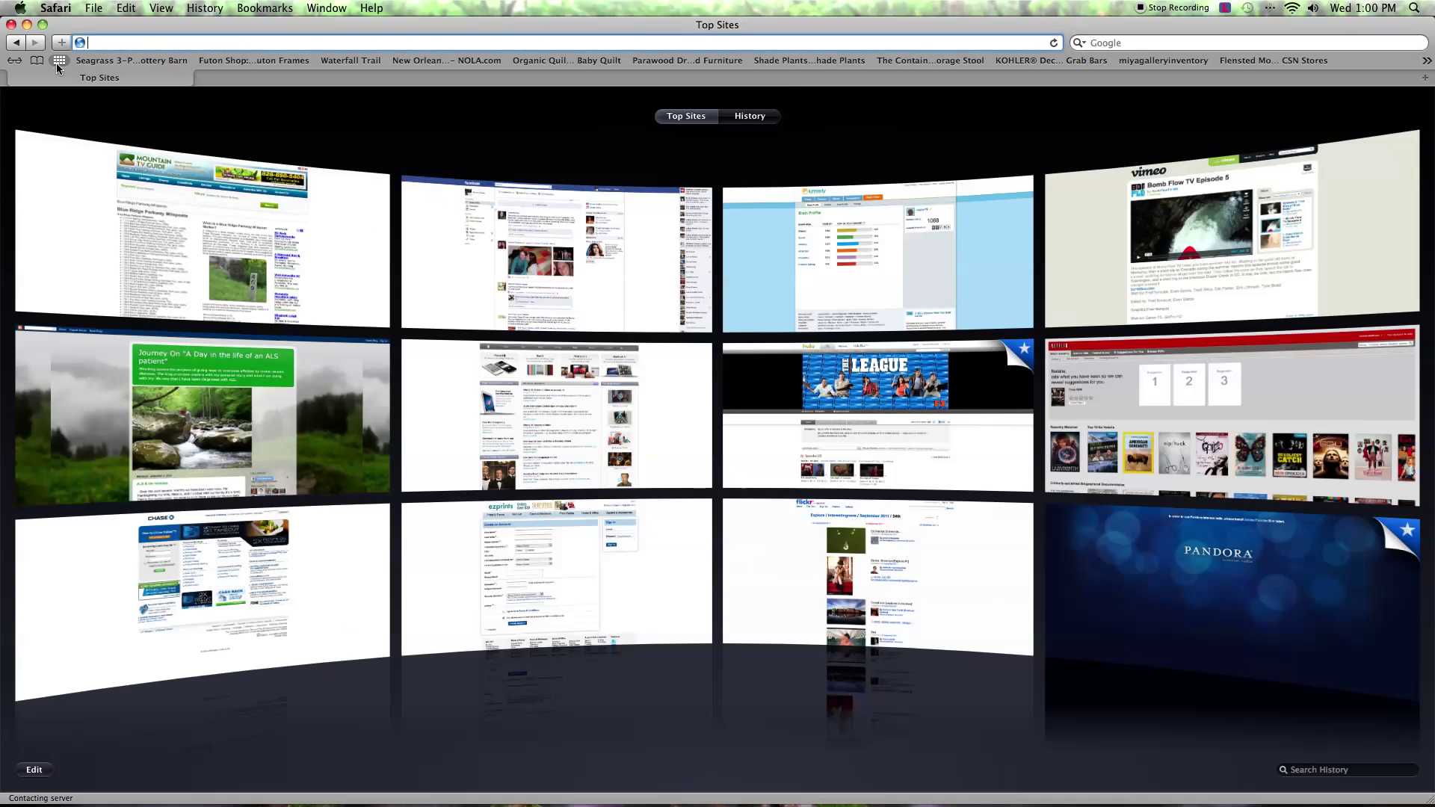
Open Facebook from Top Sites and search for the friend by her first name.
left_click(642, 286)
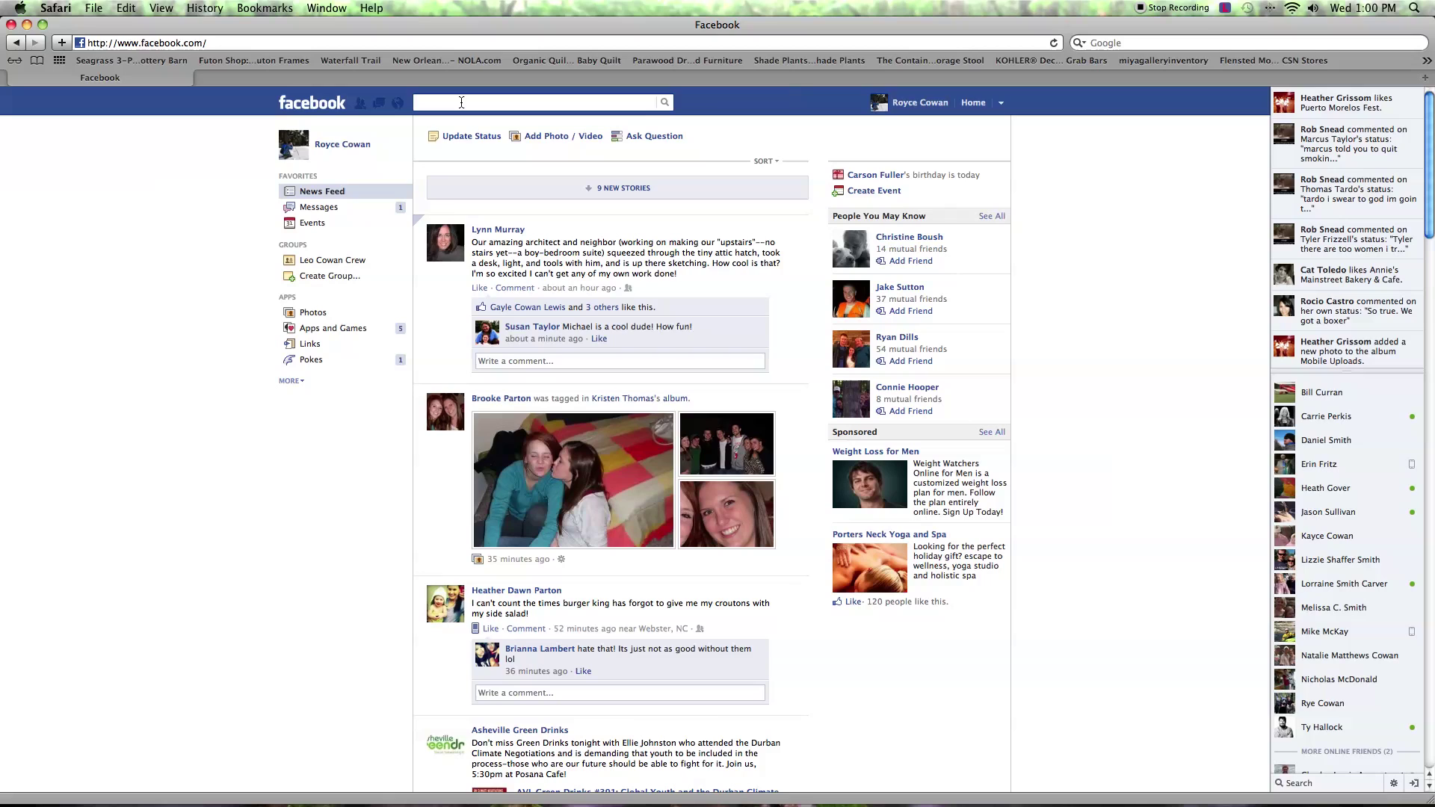
type("sara")
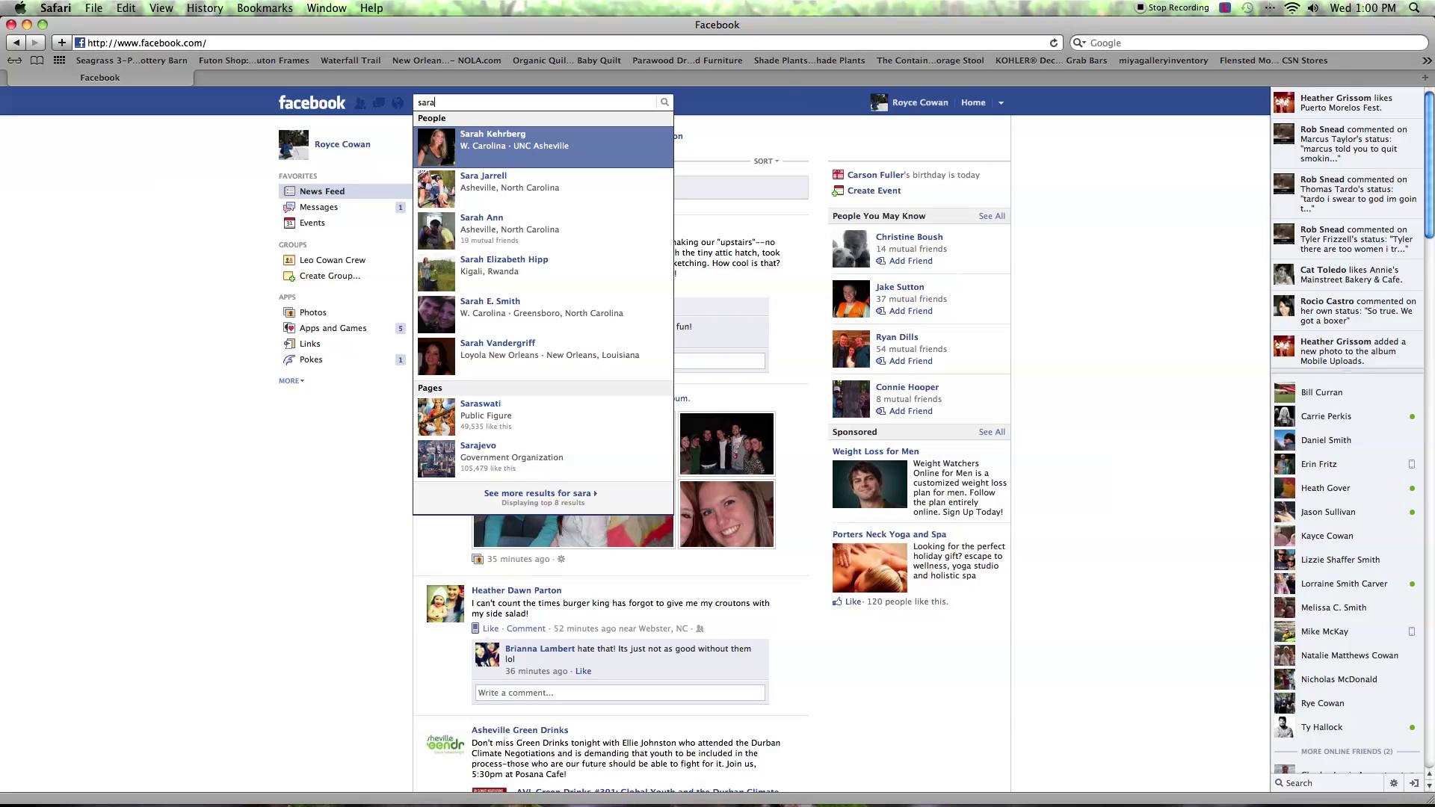
Open the friend's profile from the search suggestions.
left_click(518, 231)
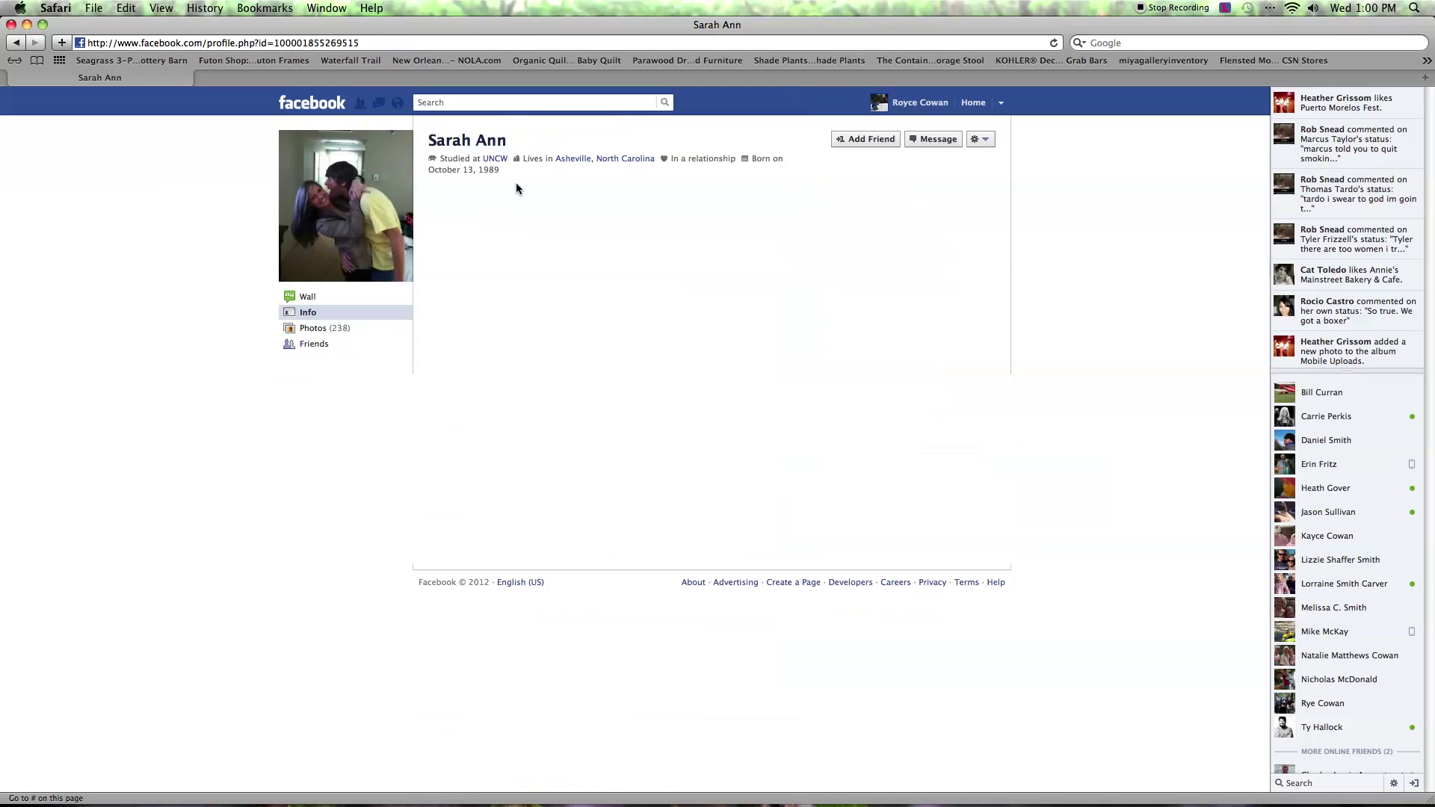
scroll(519, 235, "down", 1)
scroll(519, 236, "down", 1)
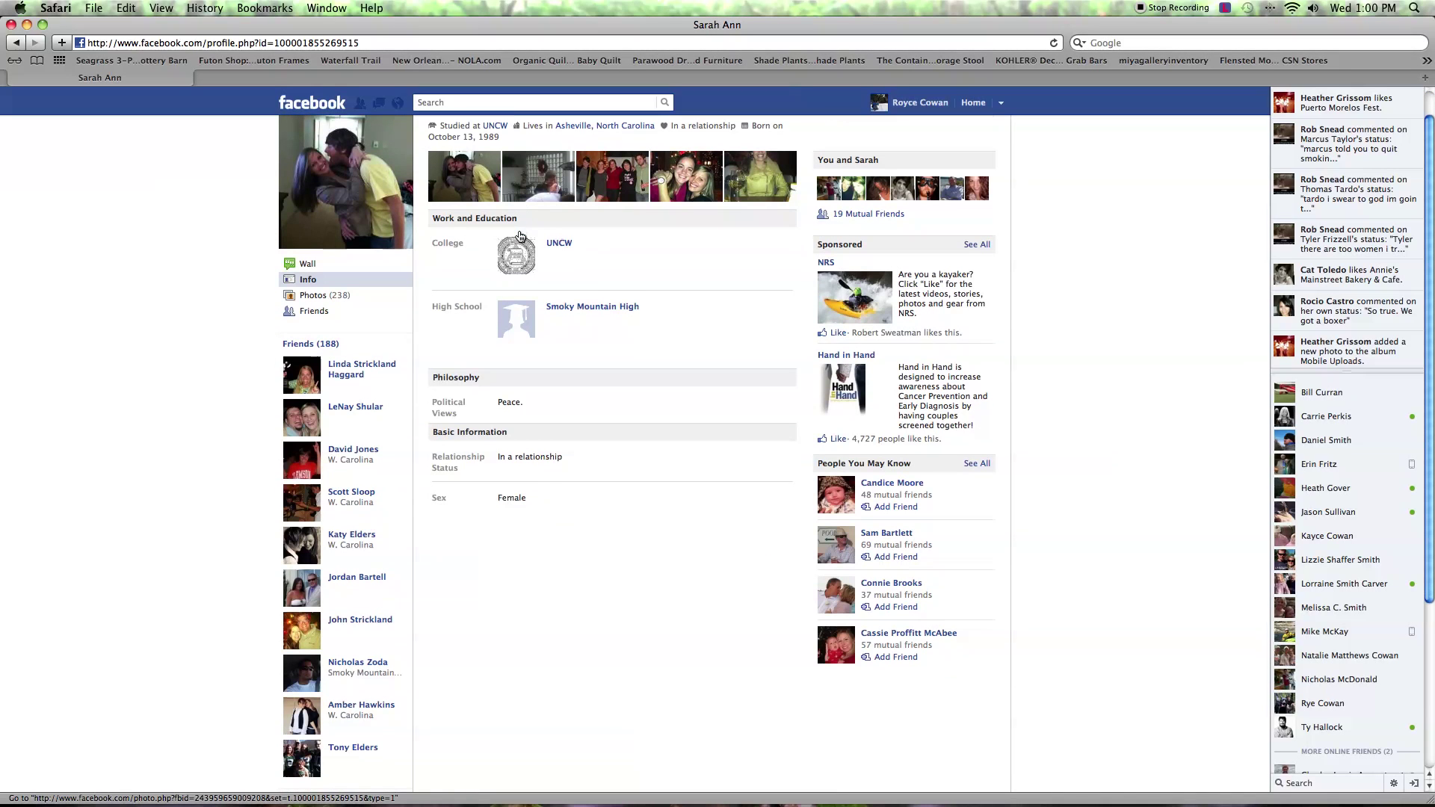
Switch to her Photos page and scroll down to the poolside group picture.
left_click(311, 300)
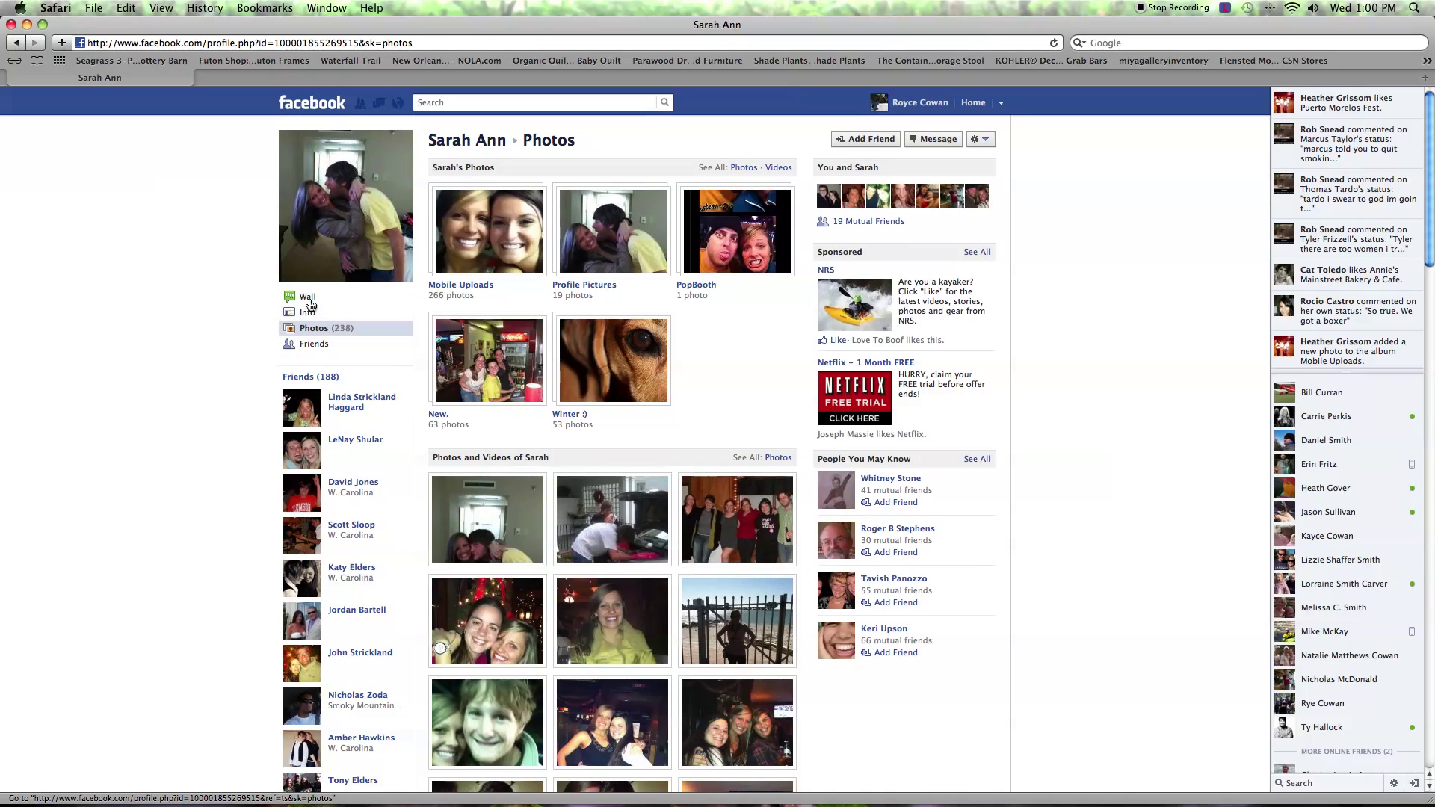
scroll(310, 304, "down", 4)
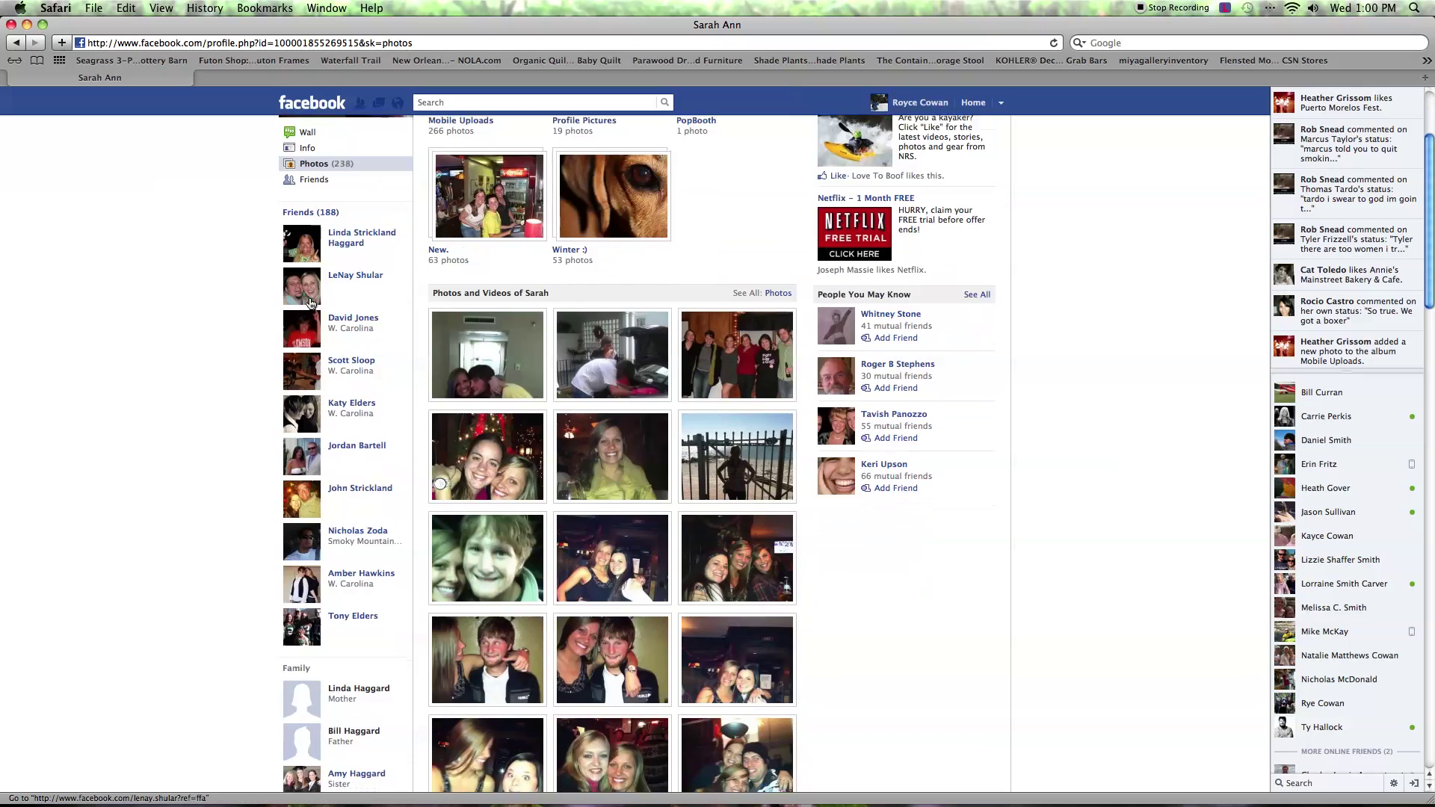
scroll(311, 303, "down", 10)
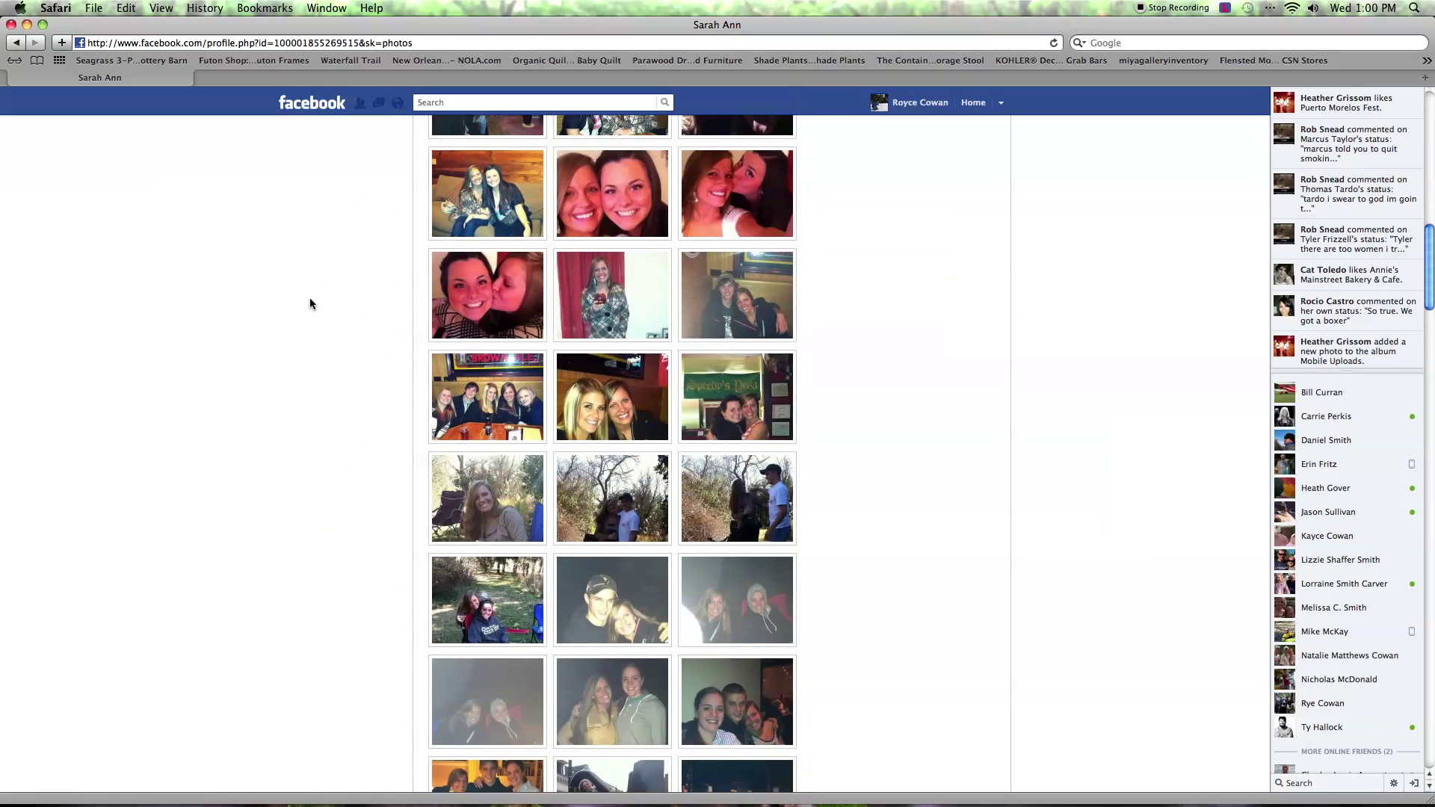
scroll(310, 304, "down", 7)
scroll(310, 303, "down", 15)
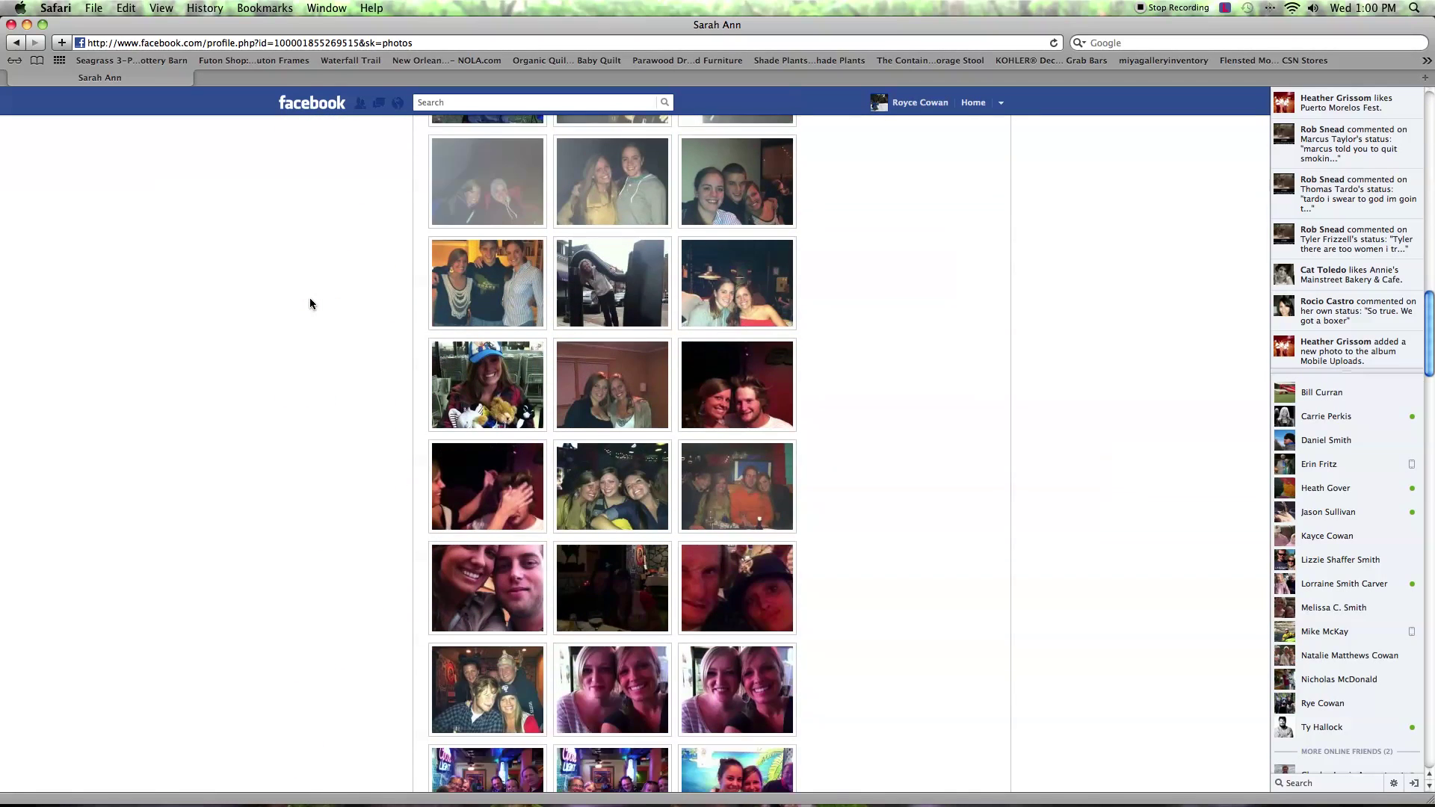
scroll(310, 304, "down", 15)
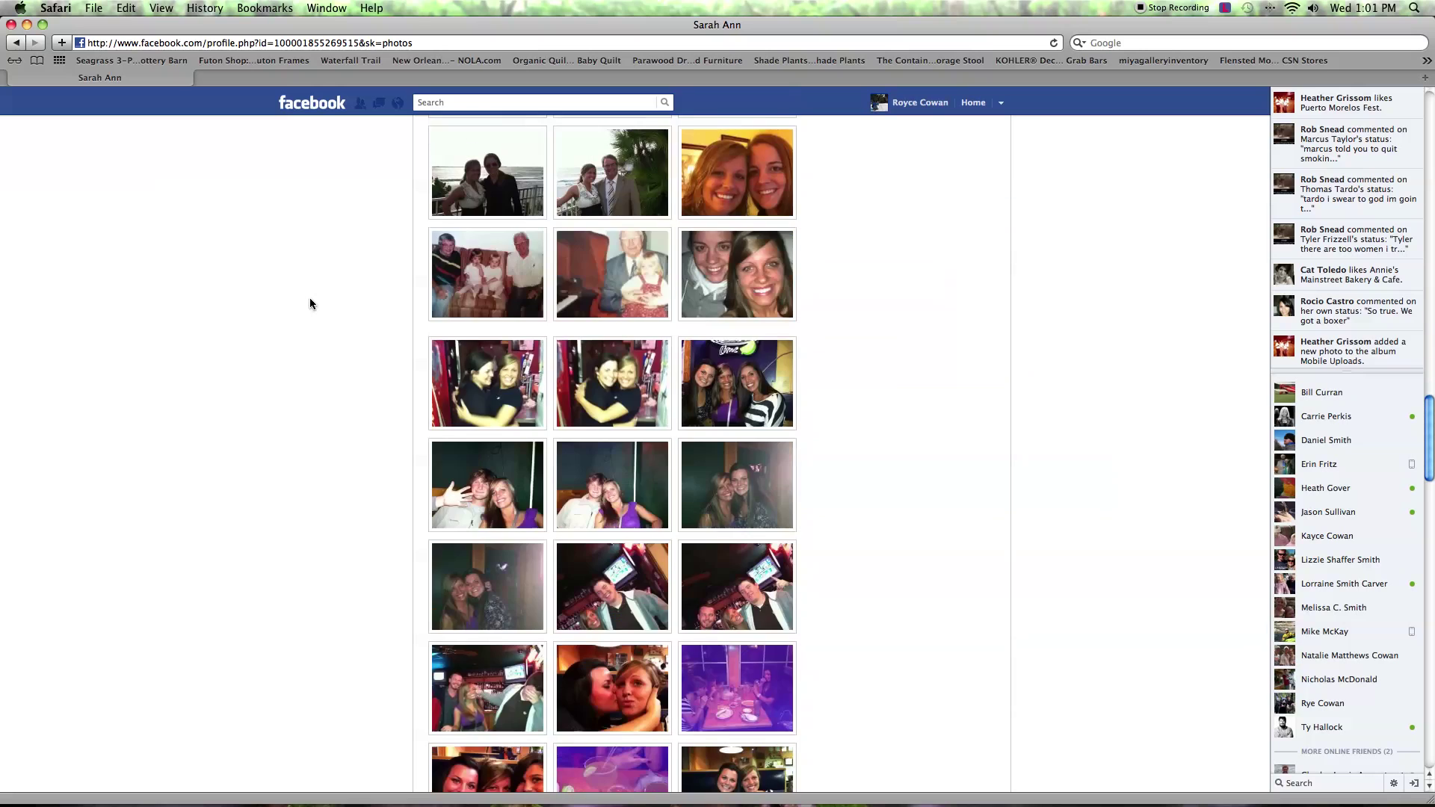
scroll(310, 304, "down", 15)
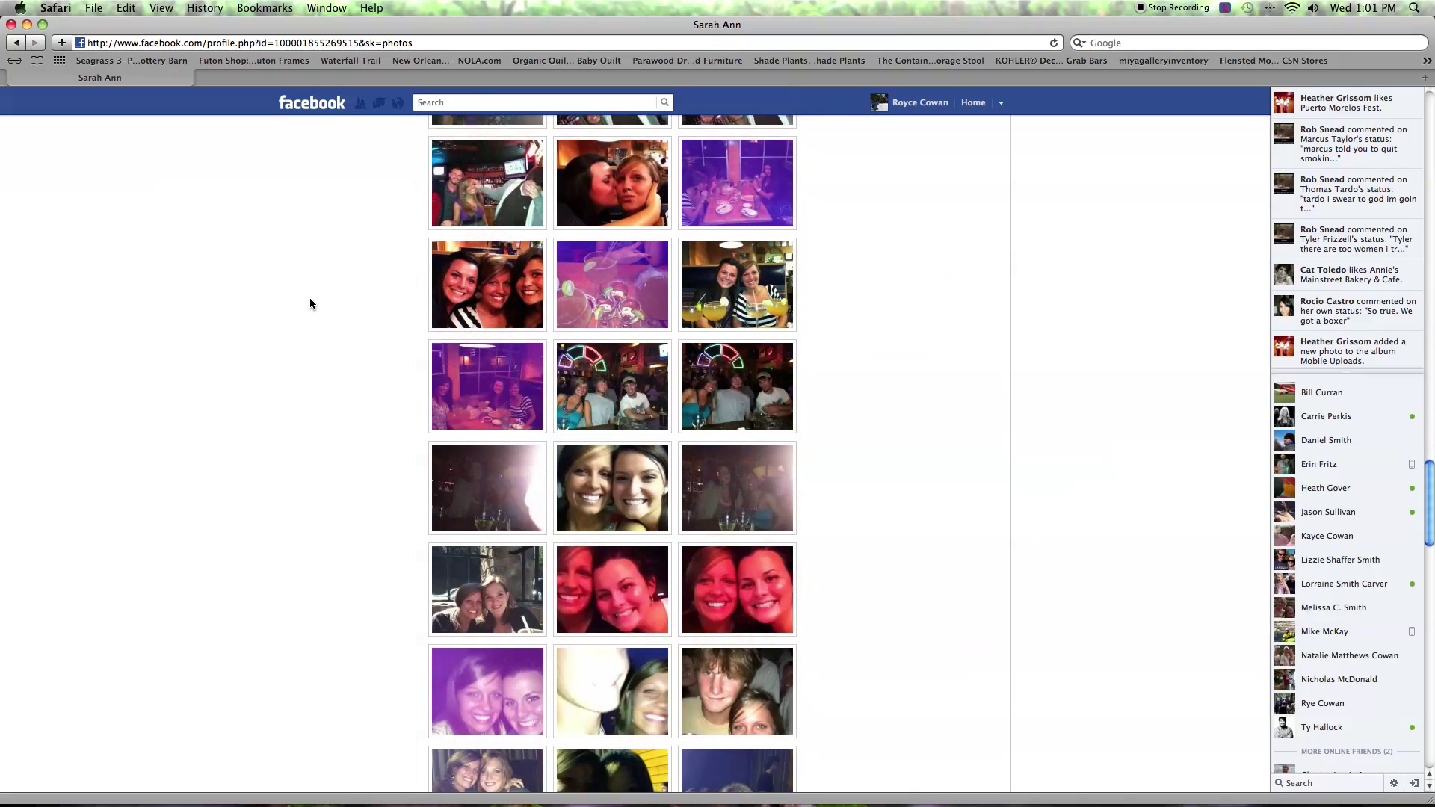
scroll(310, 304, "down", 3)
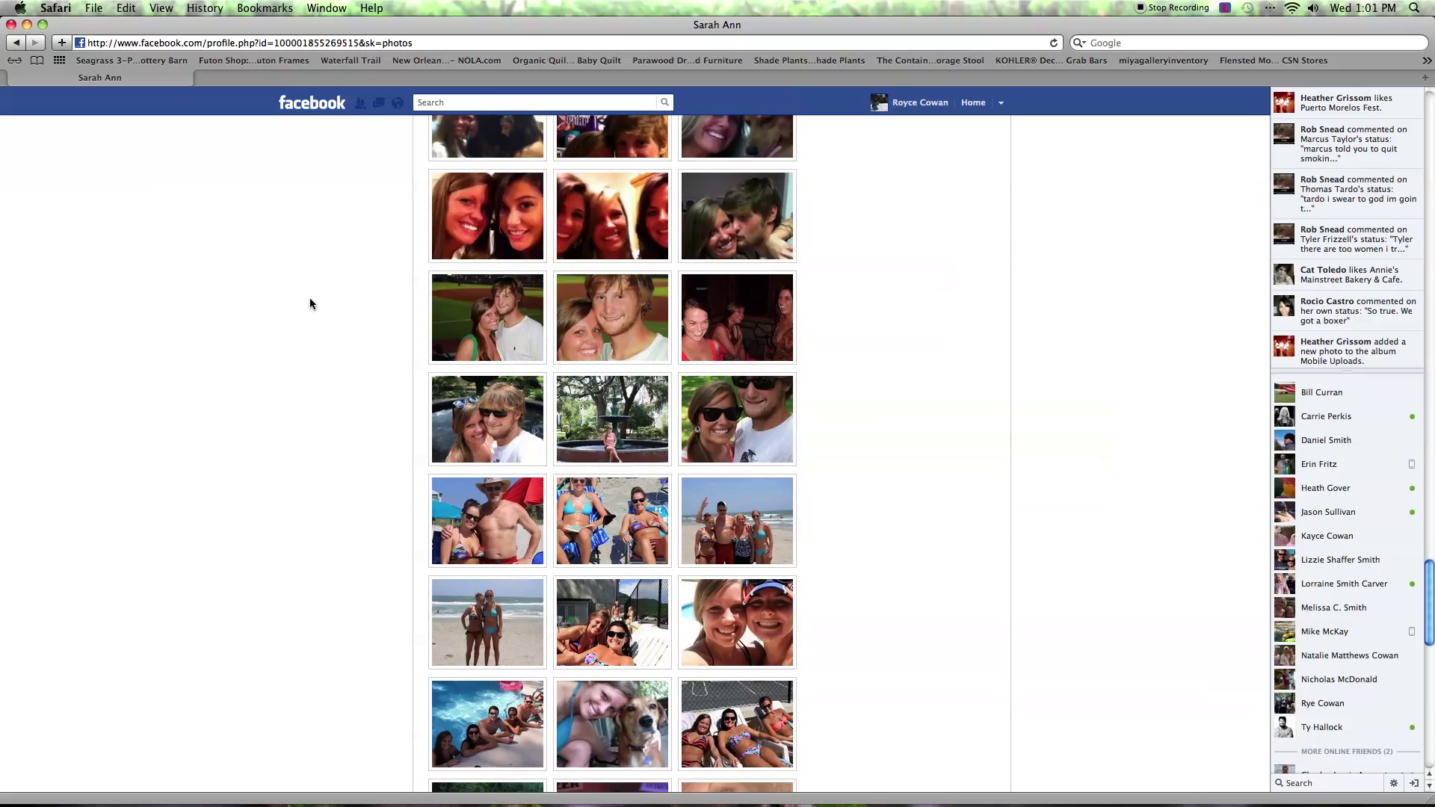
scroll(310, 303, "down", 4)
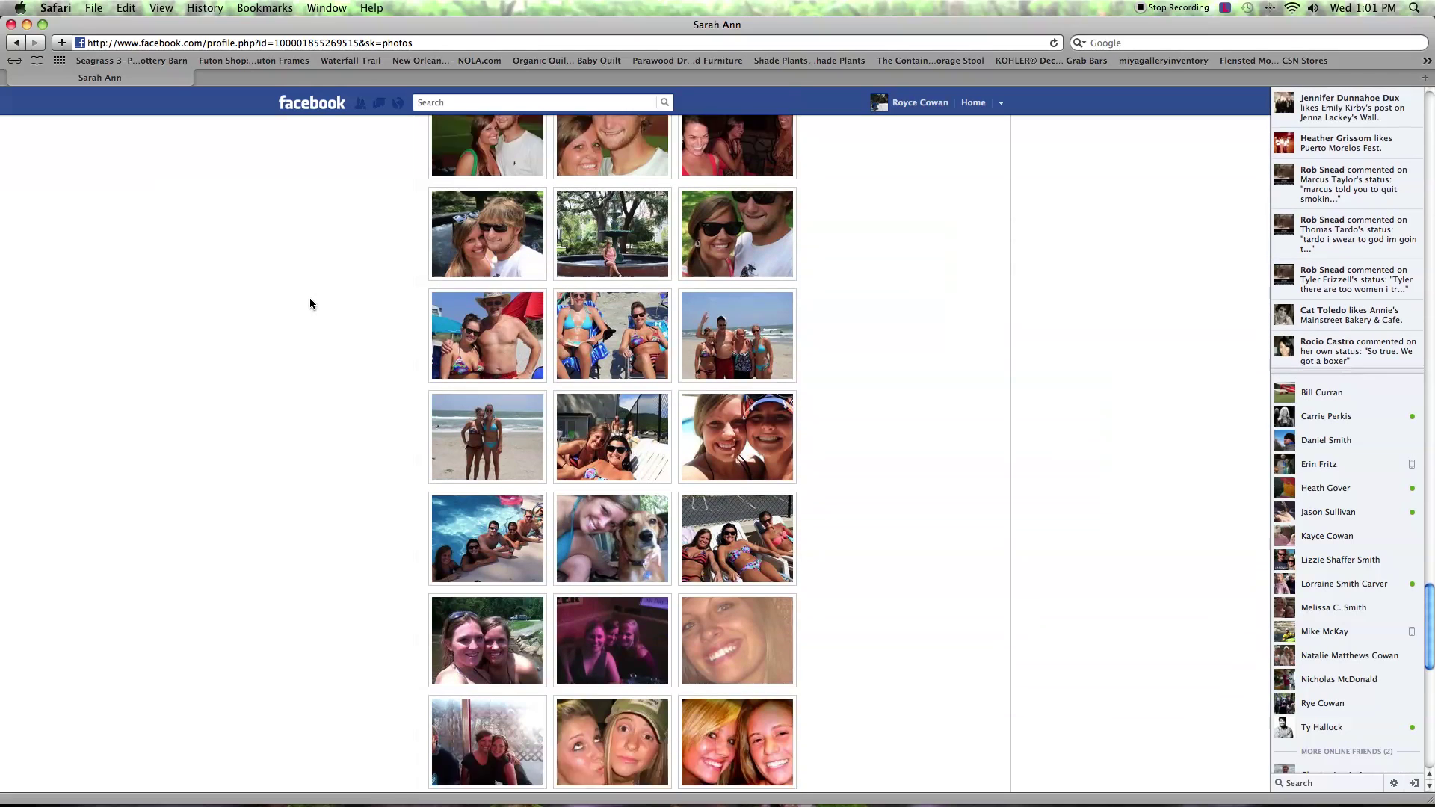
scroll(310, 303, "down", 1)
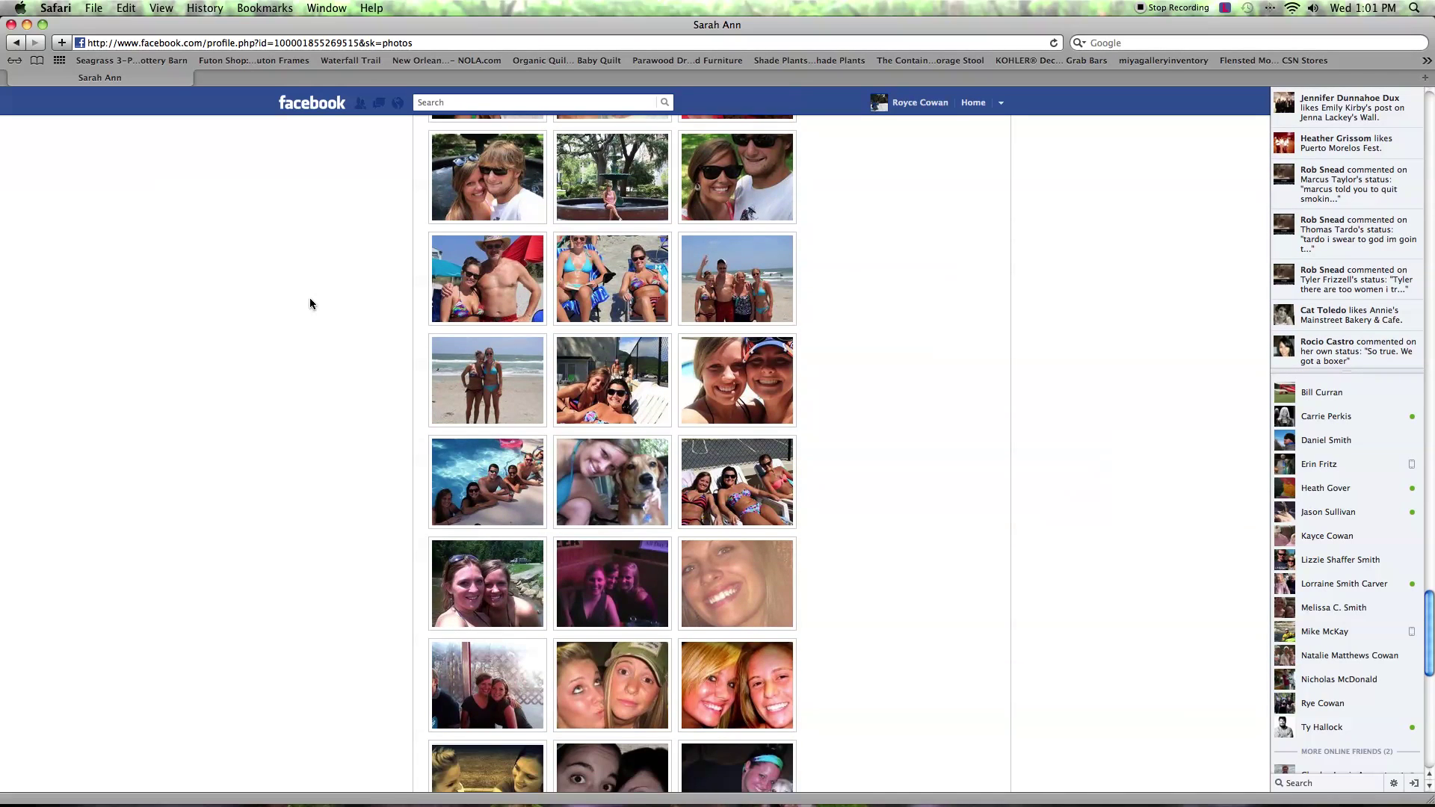
Open the pool photo full-size in the viewer and launch Grab.
left_click(510, 525)
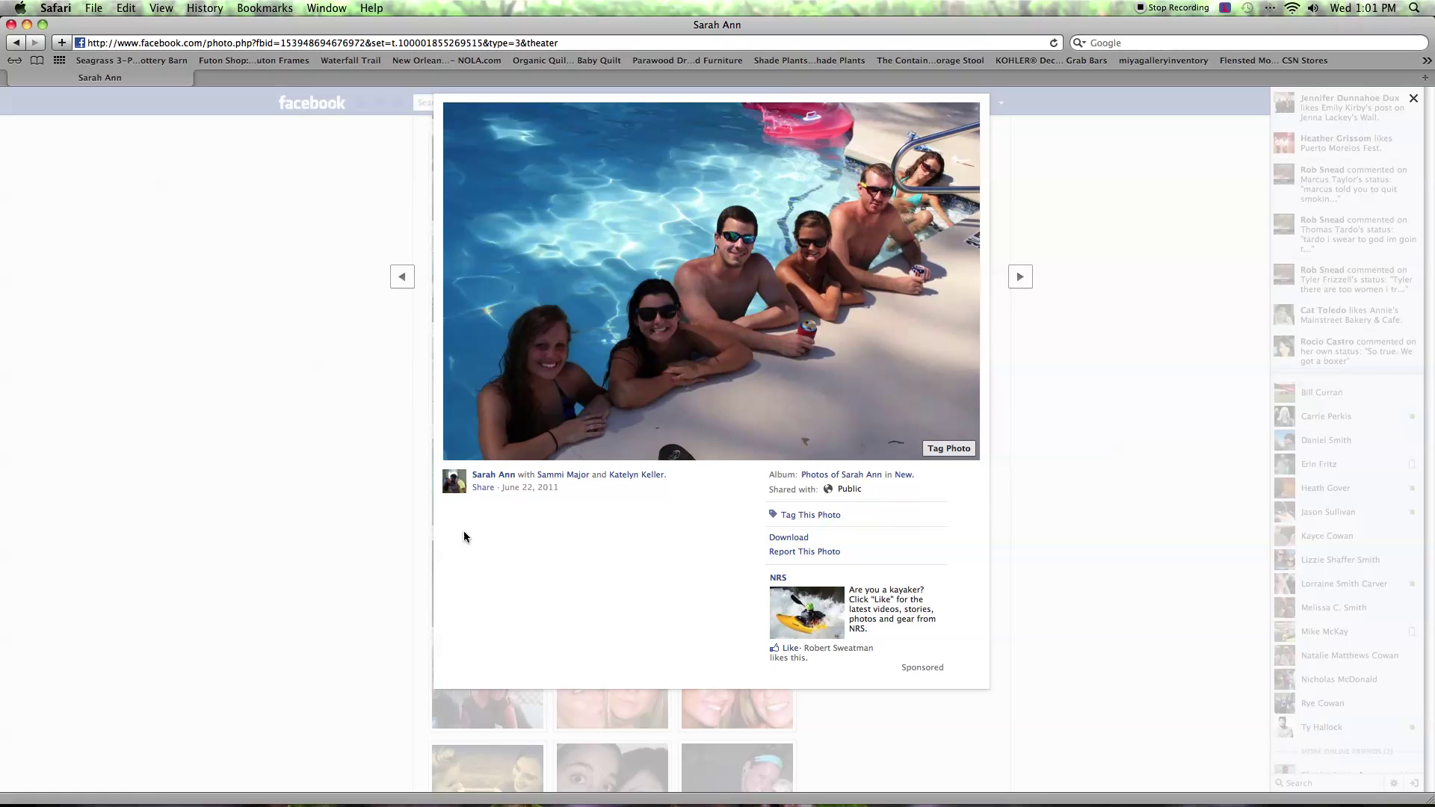
mouse_move(224, 803)
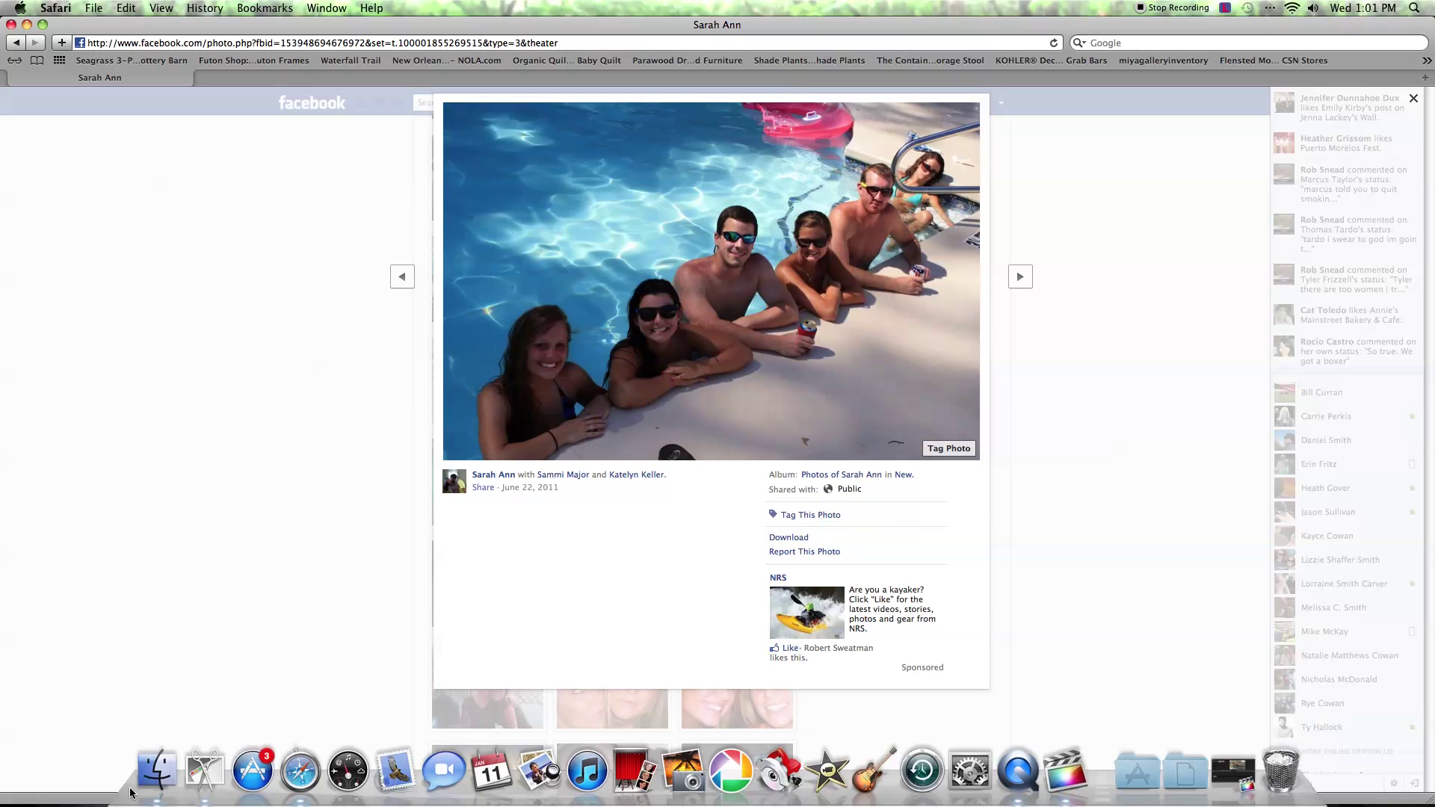
left_click(219, 773)
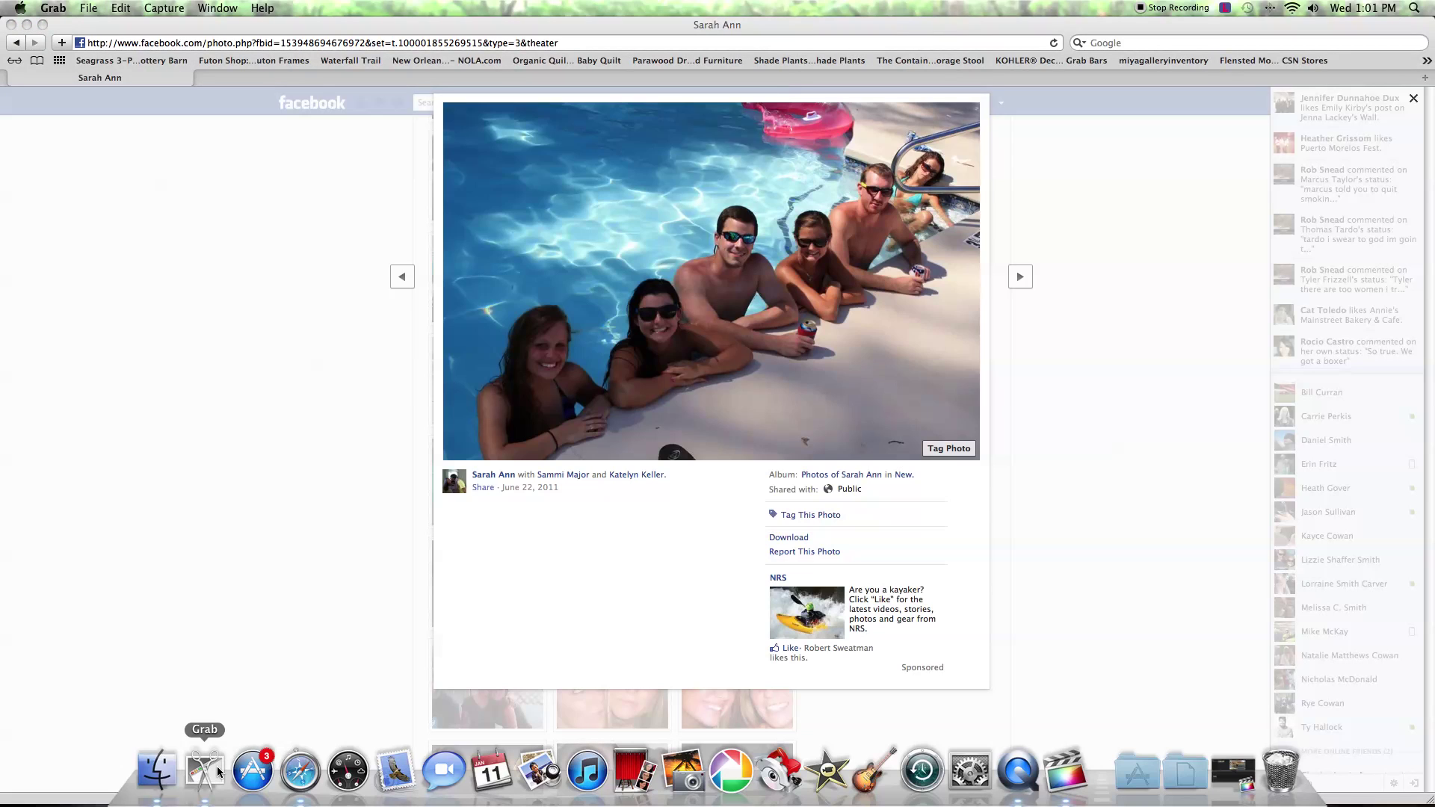
Capture a selection screenshot of the pool photo in Grab.
key("super+shift+a")
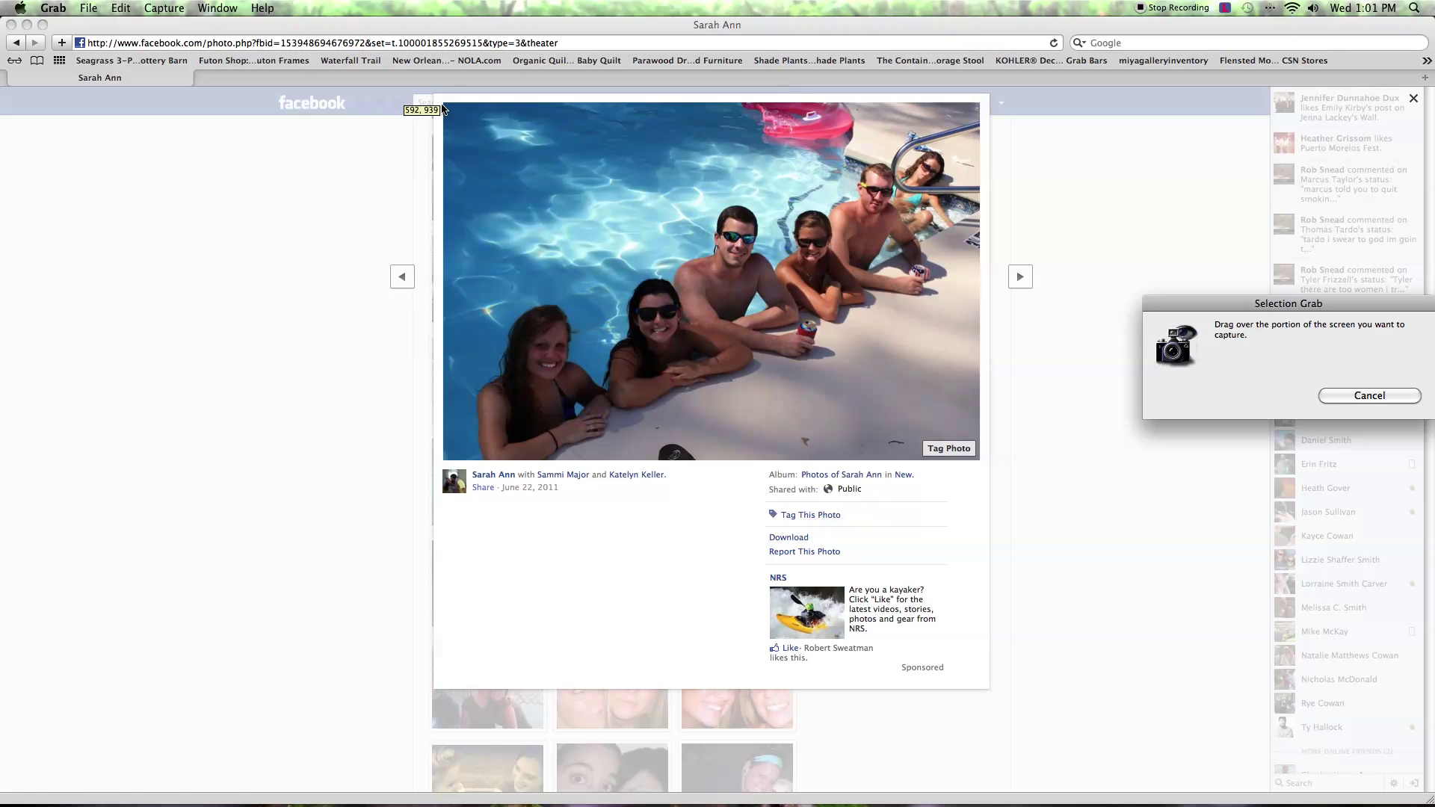
left_click_drag(443, 104, 981, 462)
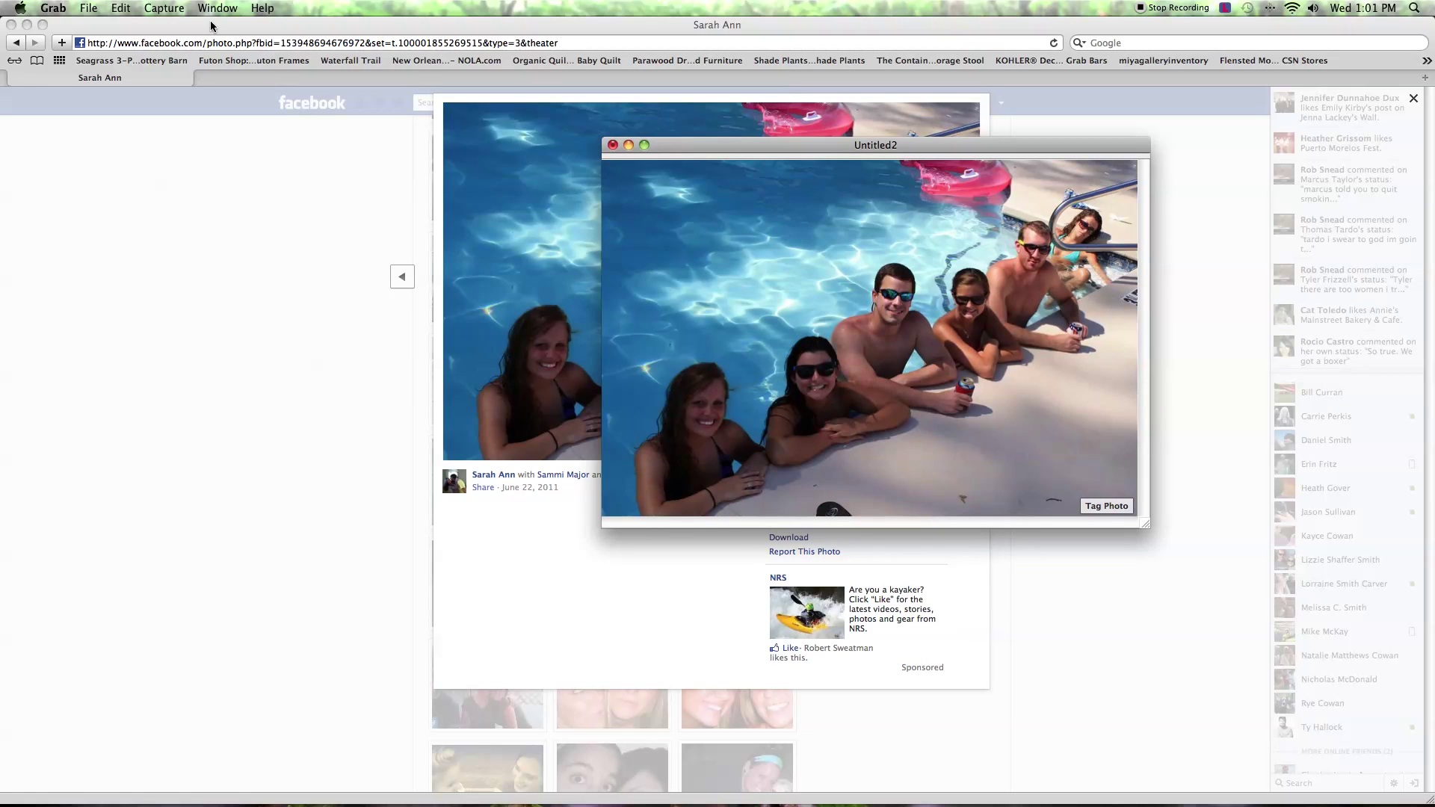
left_click(88, 7)
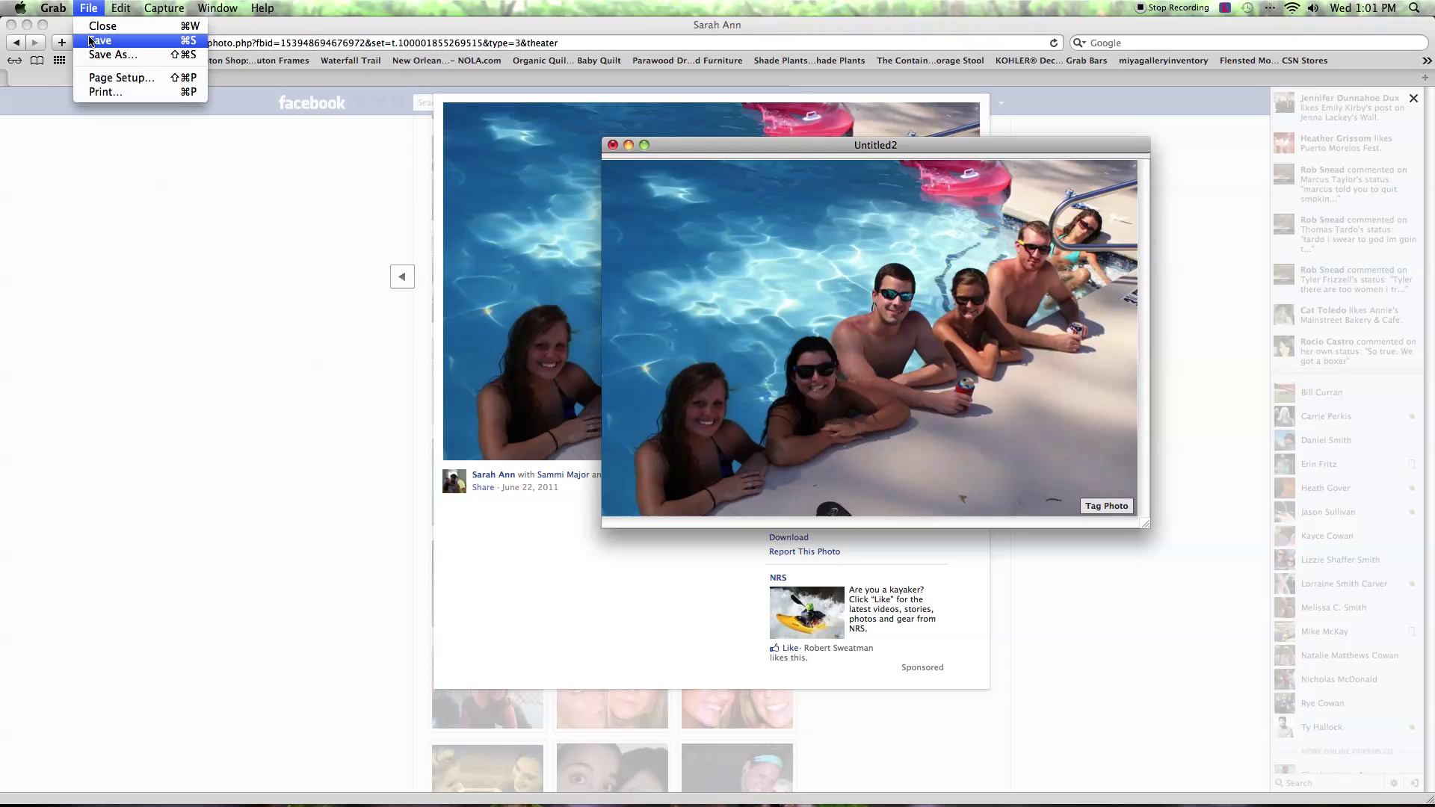
Save the capture as 'privecytest2' on the NIKON D5000 card and close its window.
left_click(98, 56)
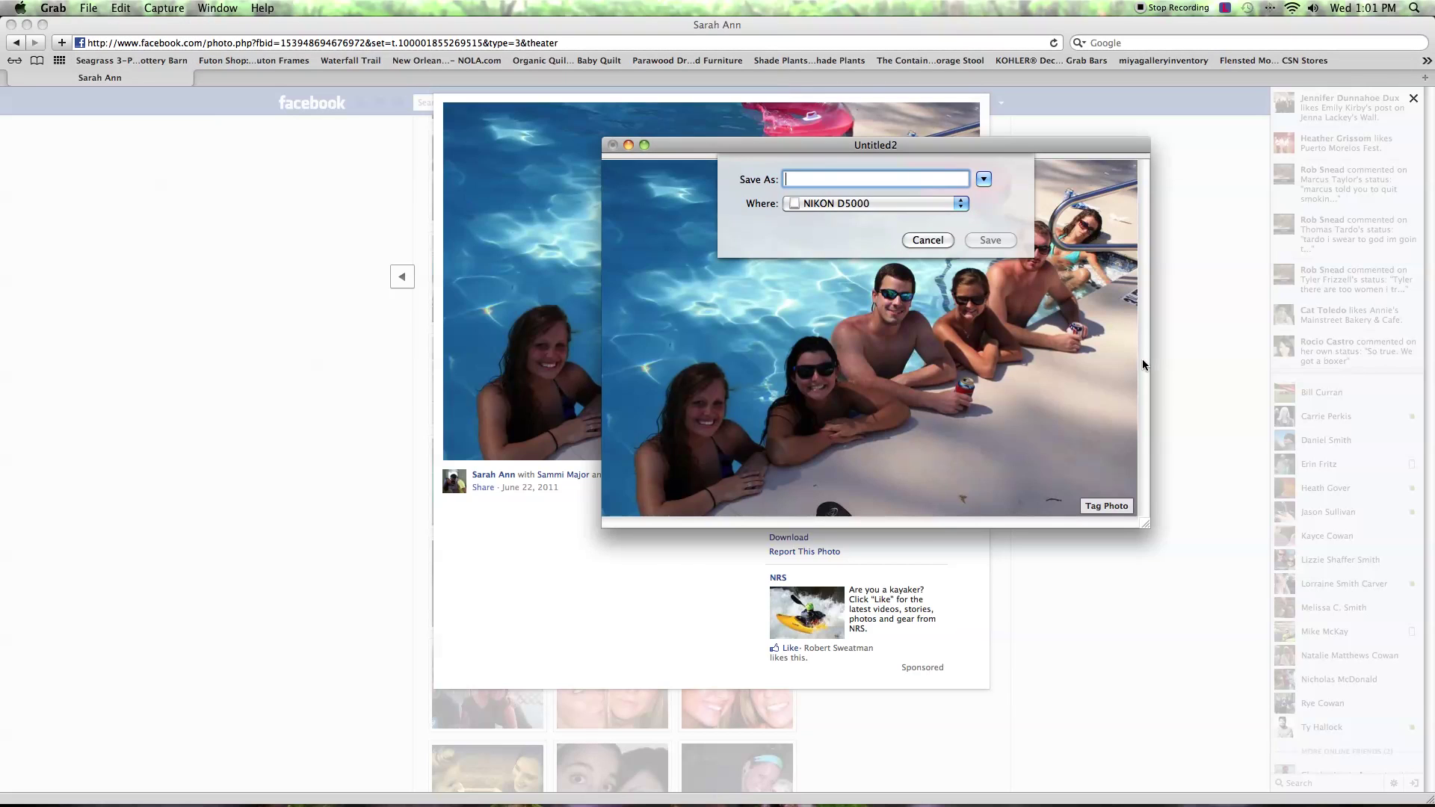
type("privec")
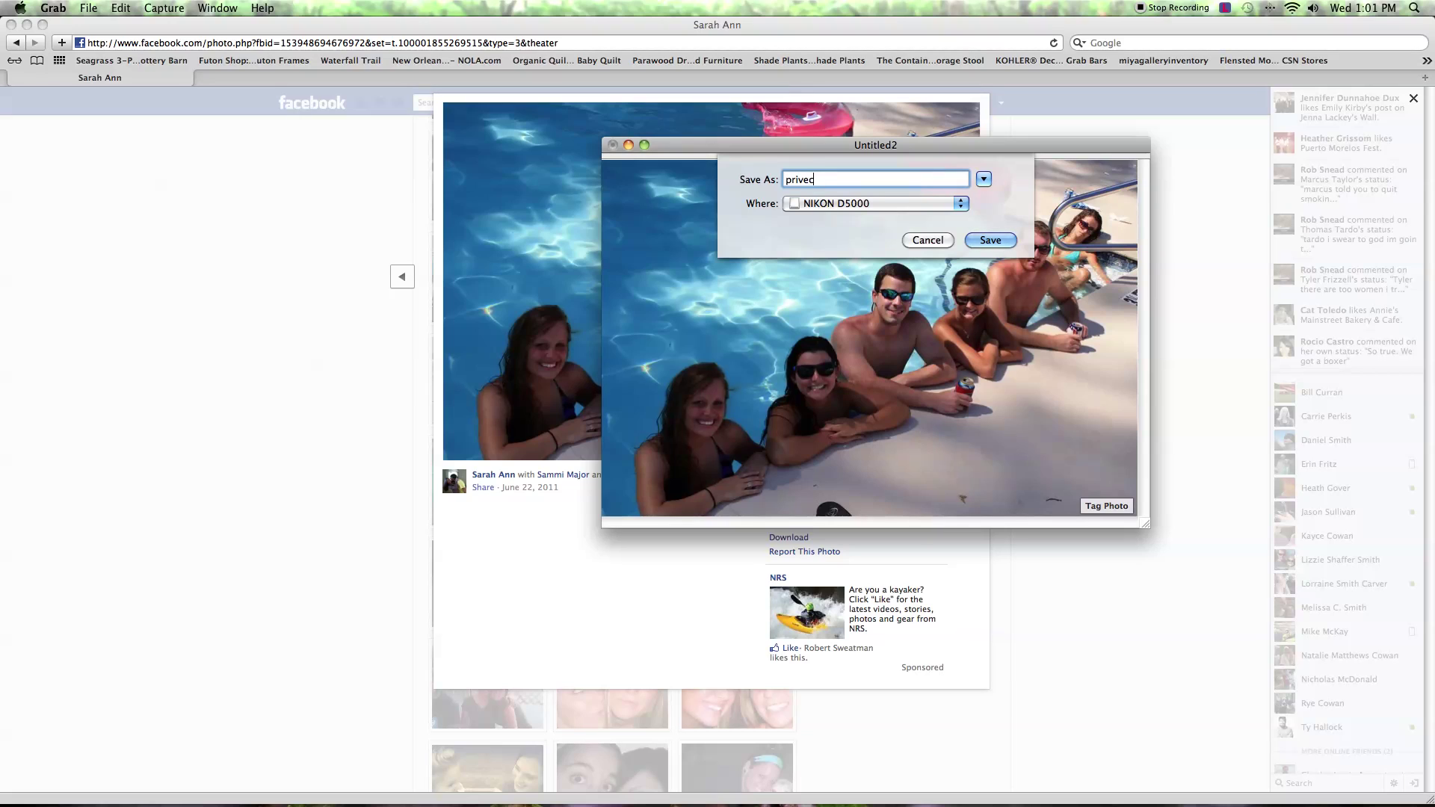
type("ytest2")
key("Return")
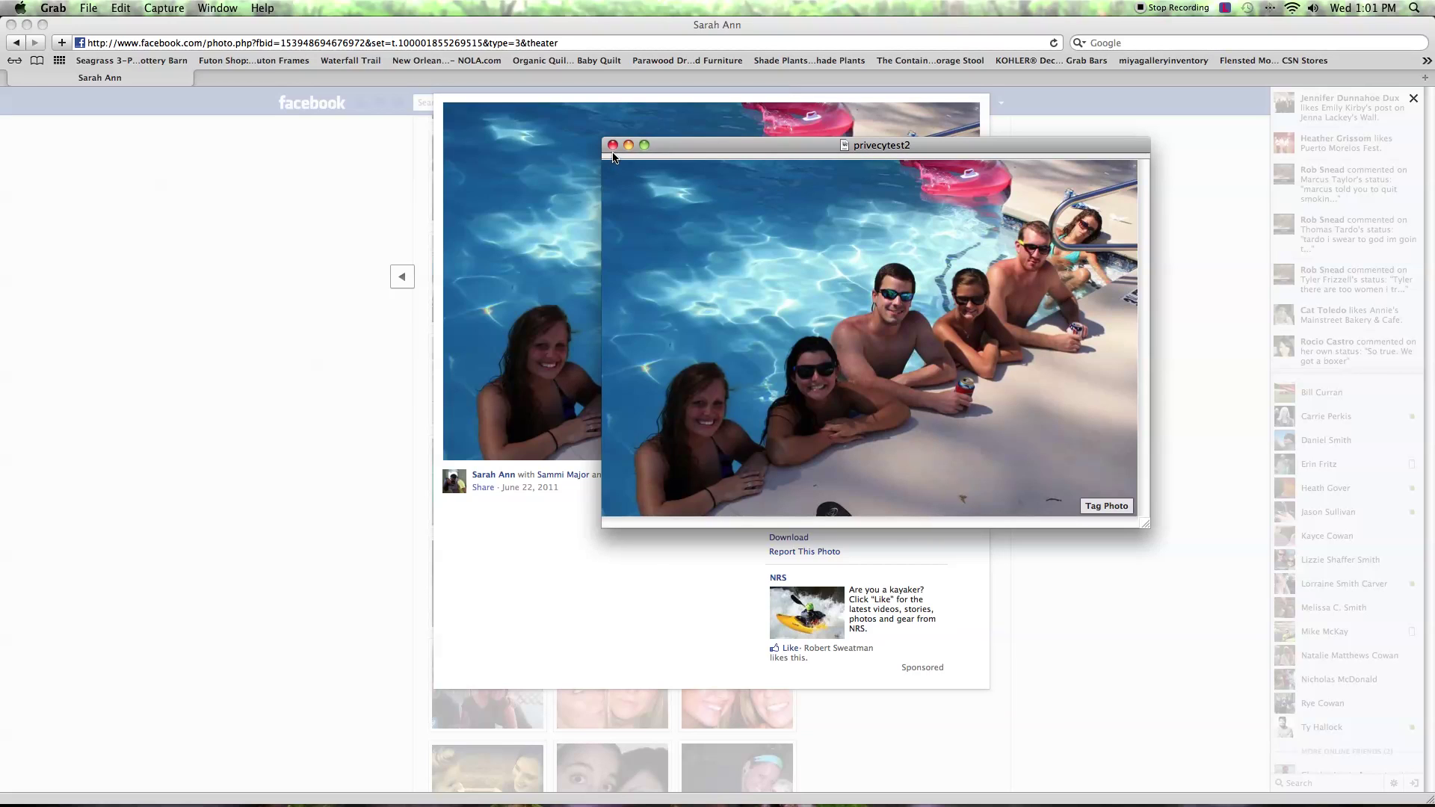
left_click(613, 145)
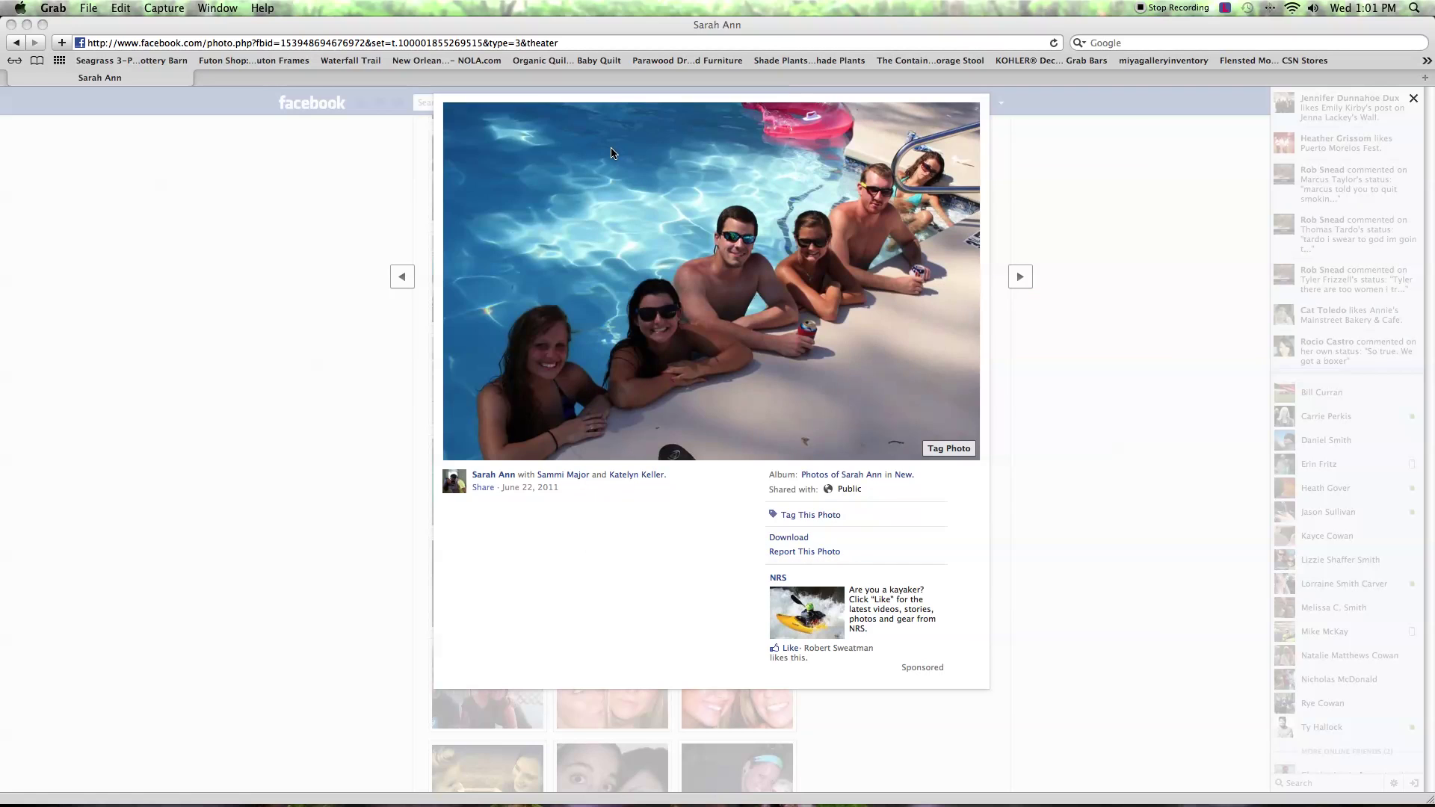
Close the photo viewer, return to the news feed, and open your own profile wall.
left_click(1044, 347)
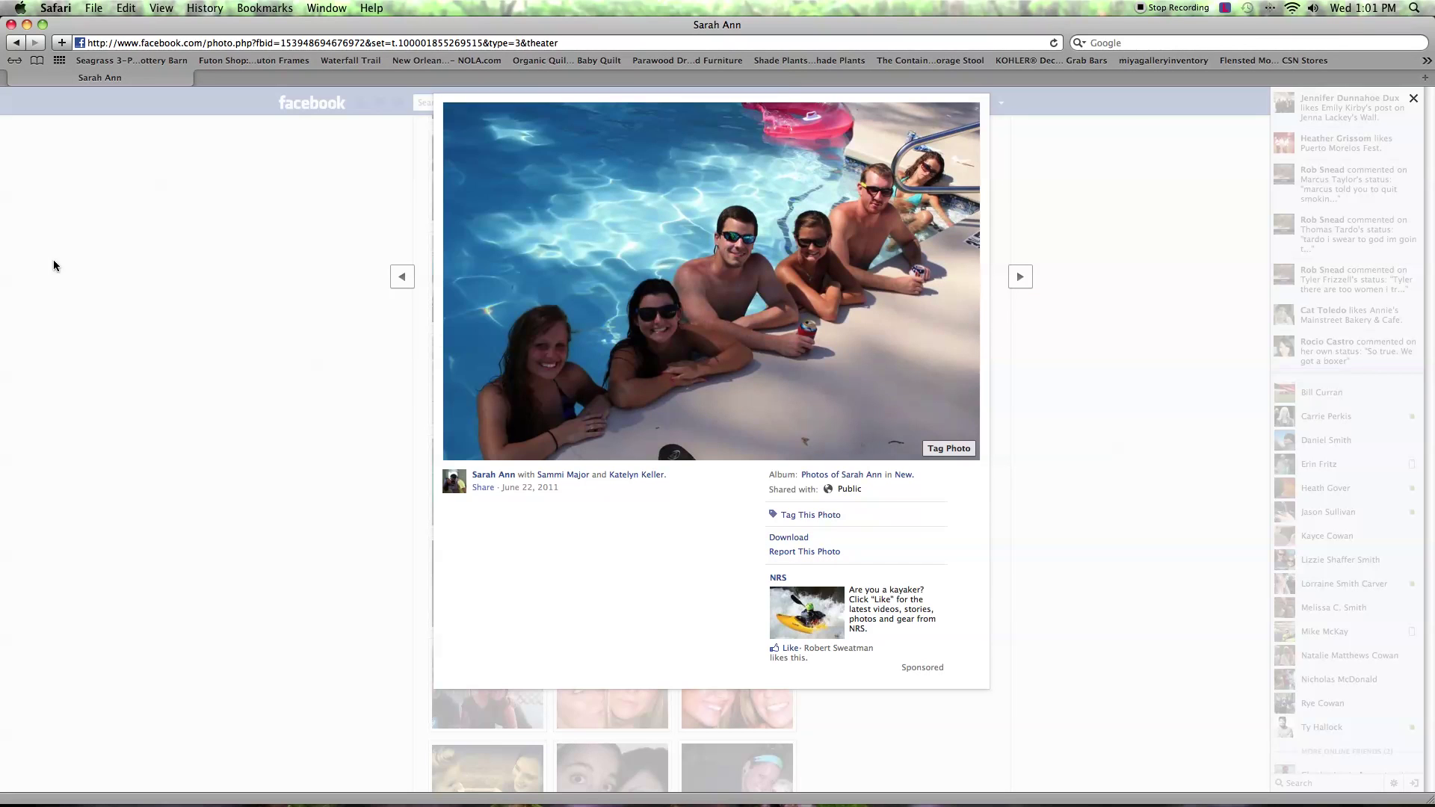
left_click(21, 44)
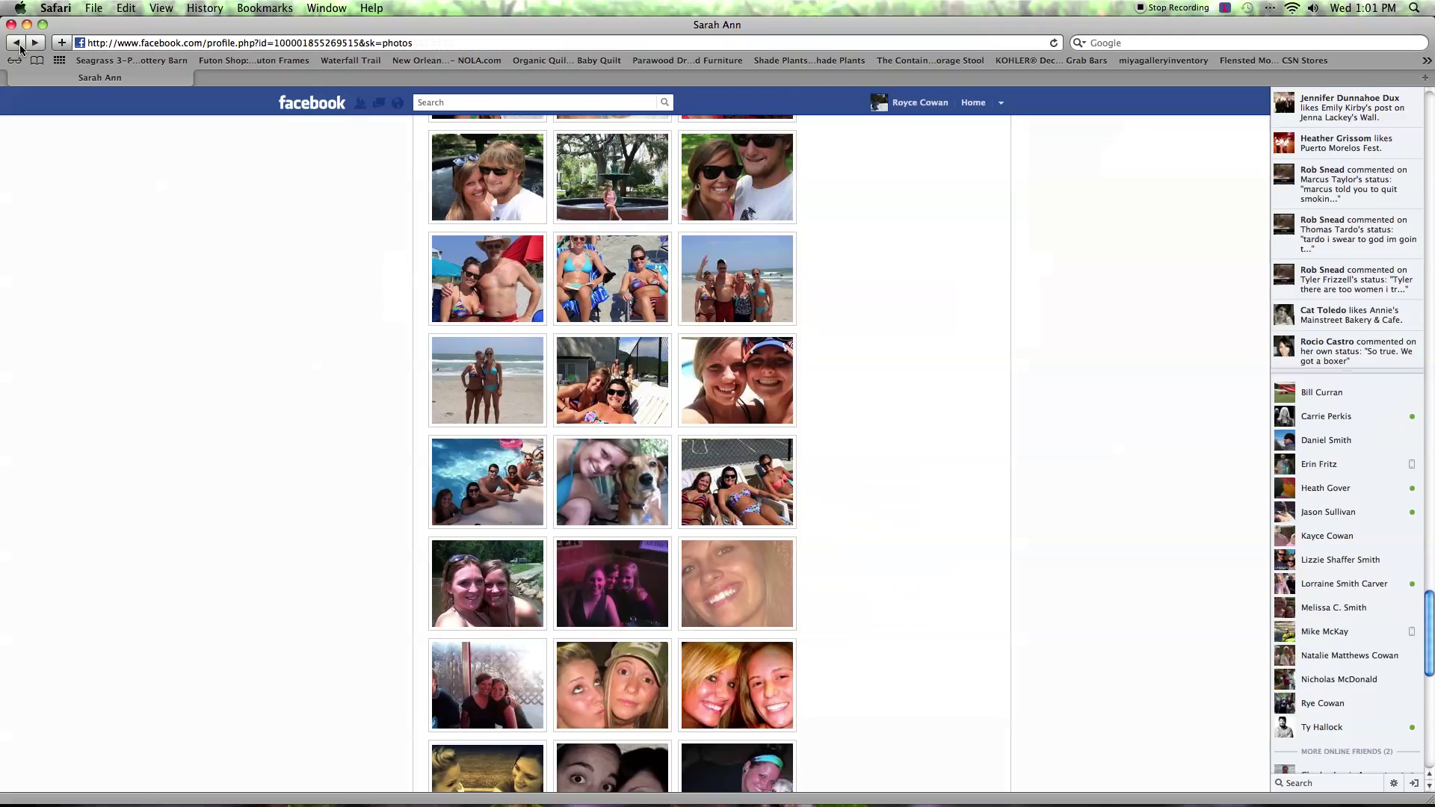
left_click(304, 97)
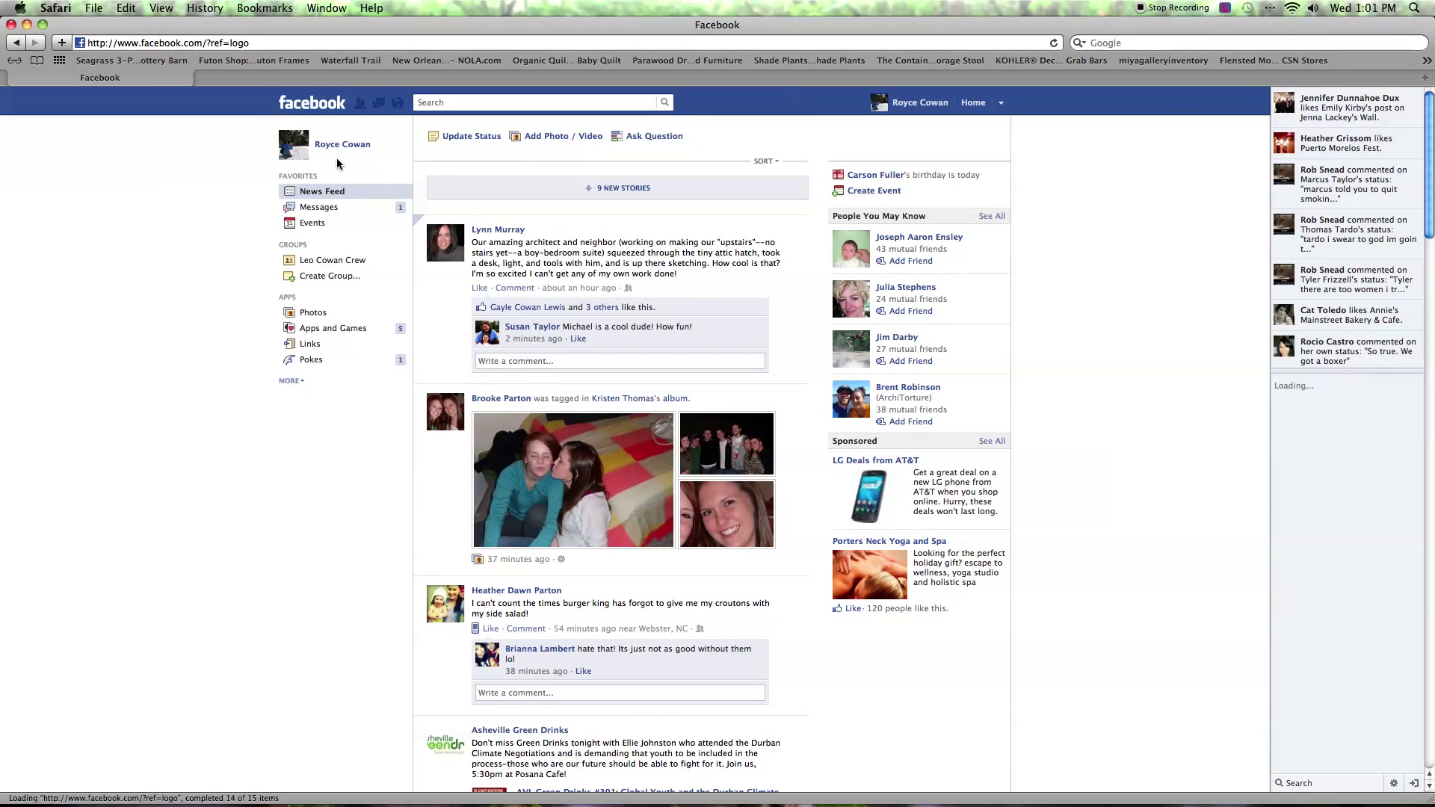
left_click(340, 145)
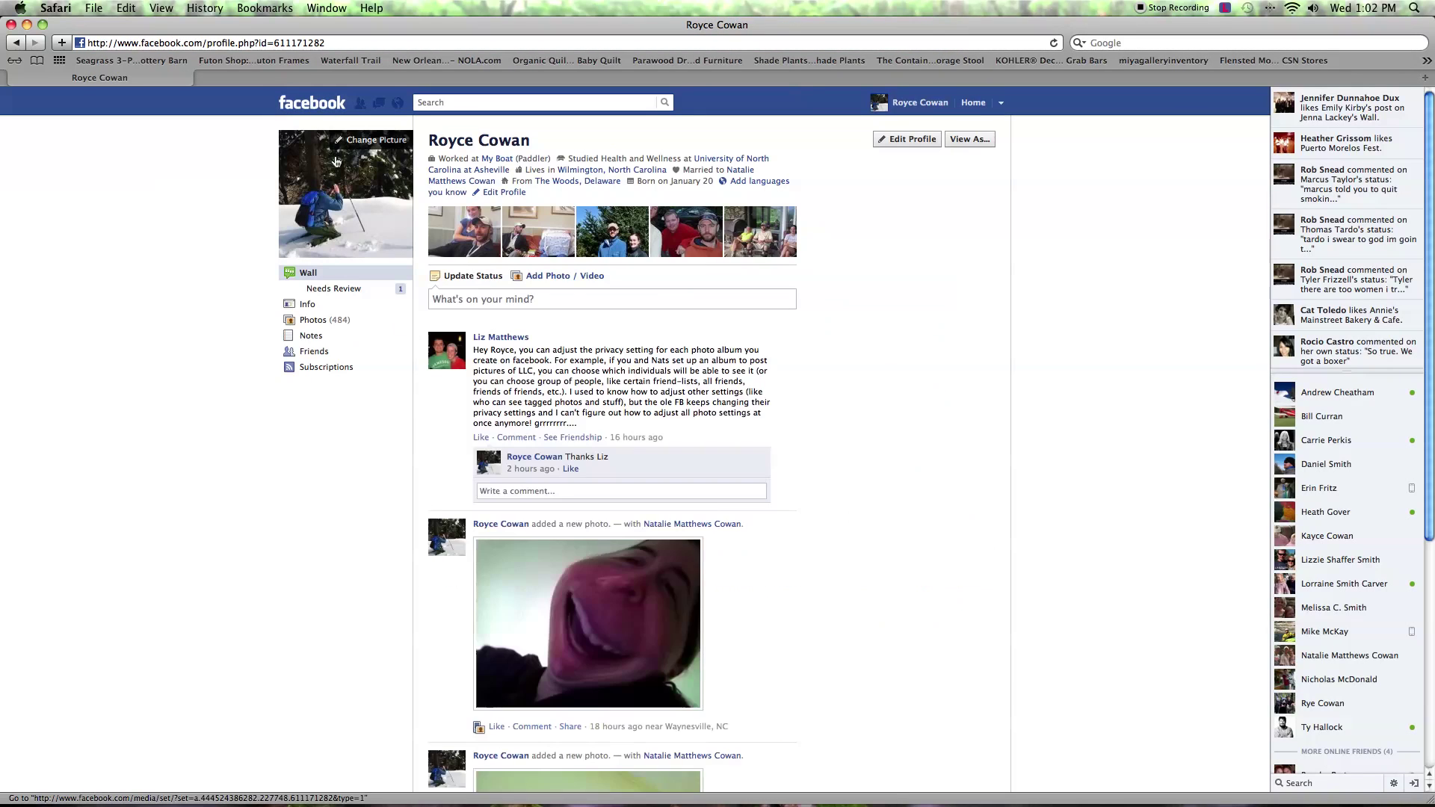
Start a wall photo upload and select privecytest2 from the NIKON D5000 card.
left_click(555, 277)
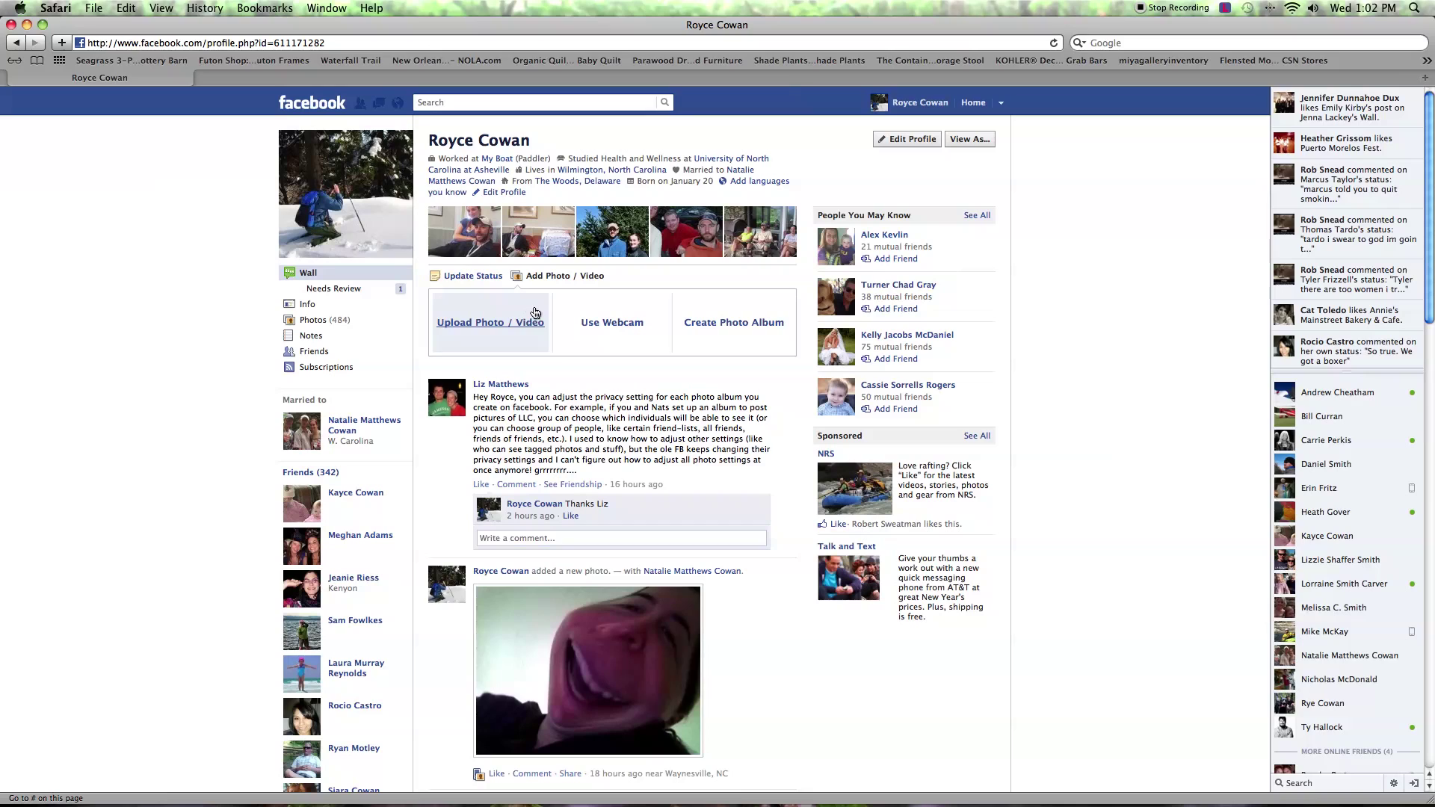
left_click(468, 331)
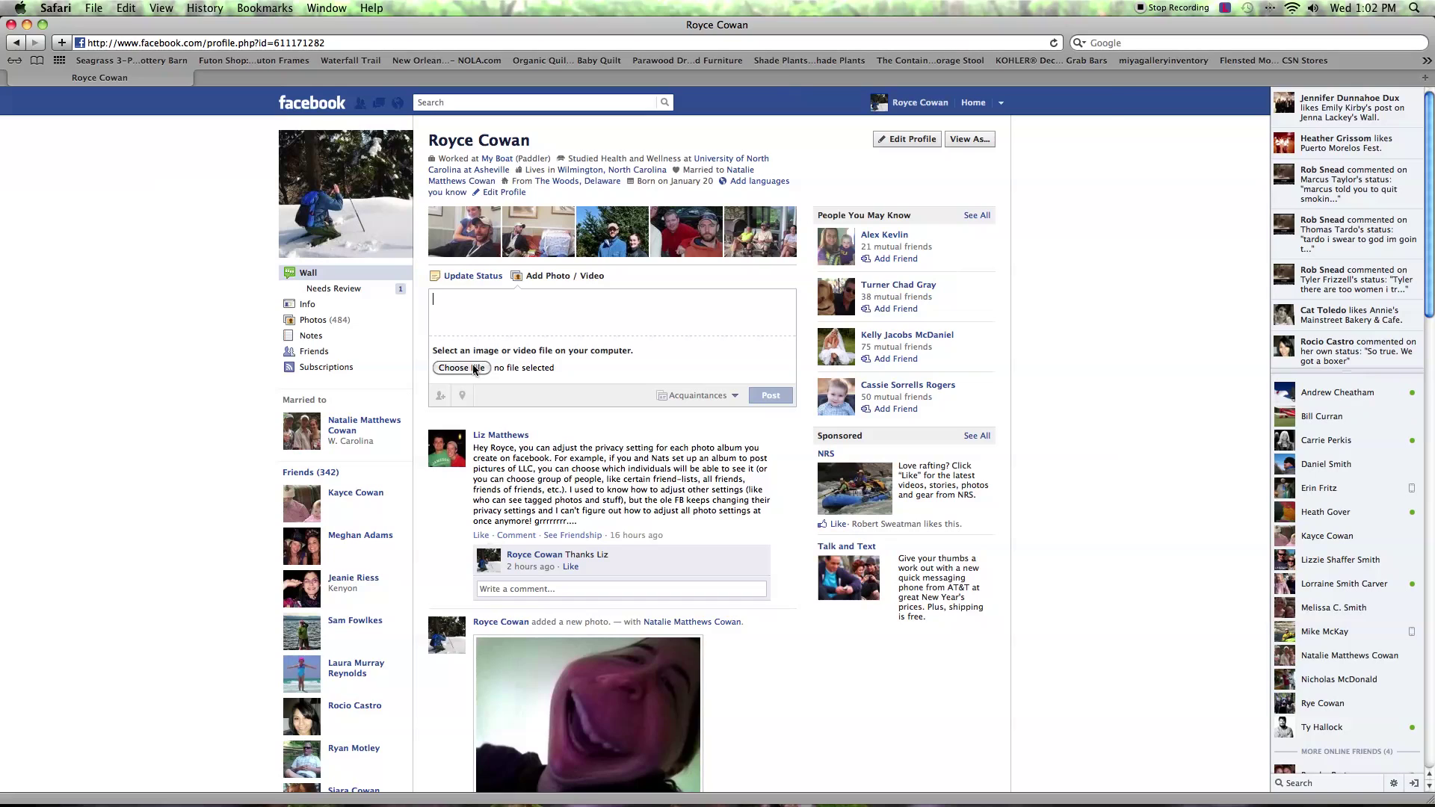
left_click(474, 369)
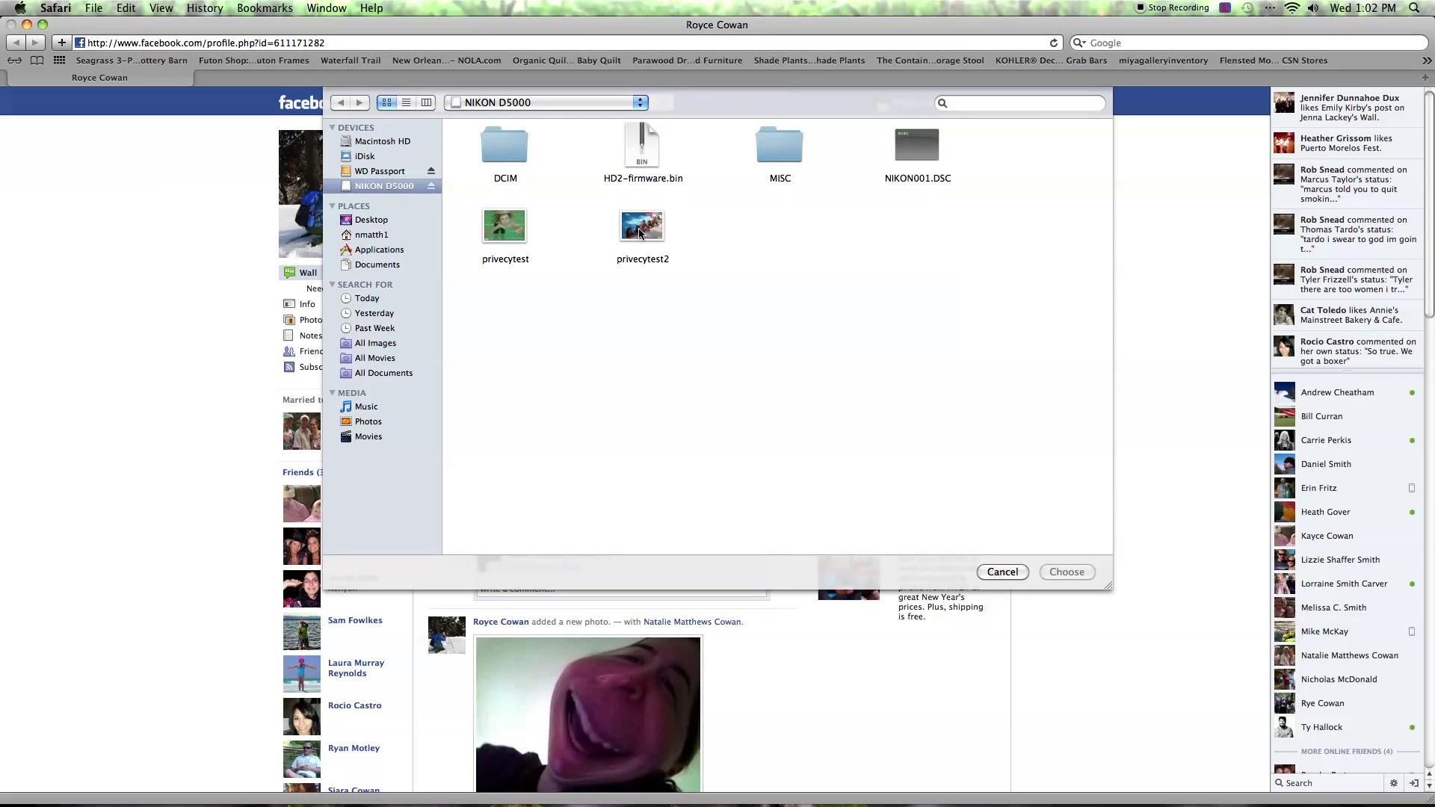
left_click(640, 234)
left_click(1045, 572)
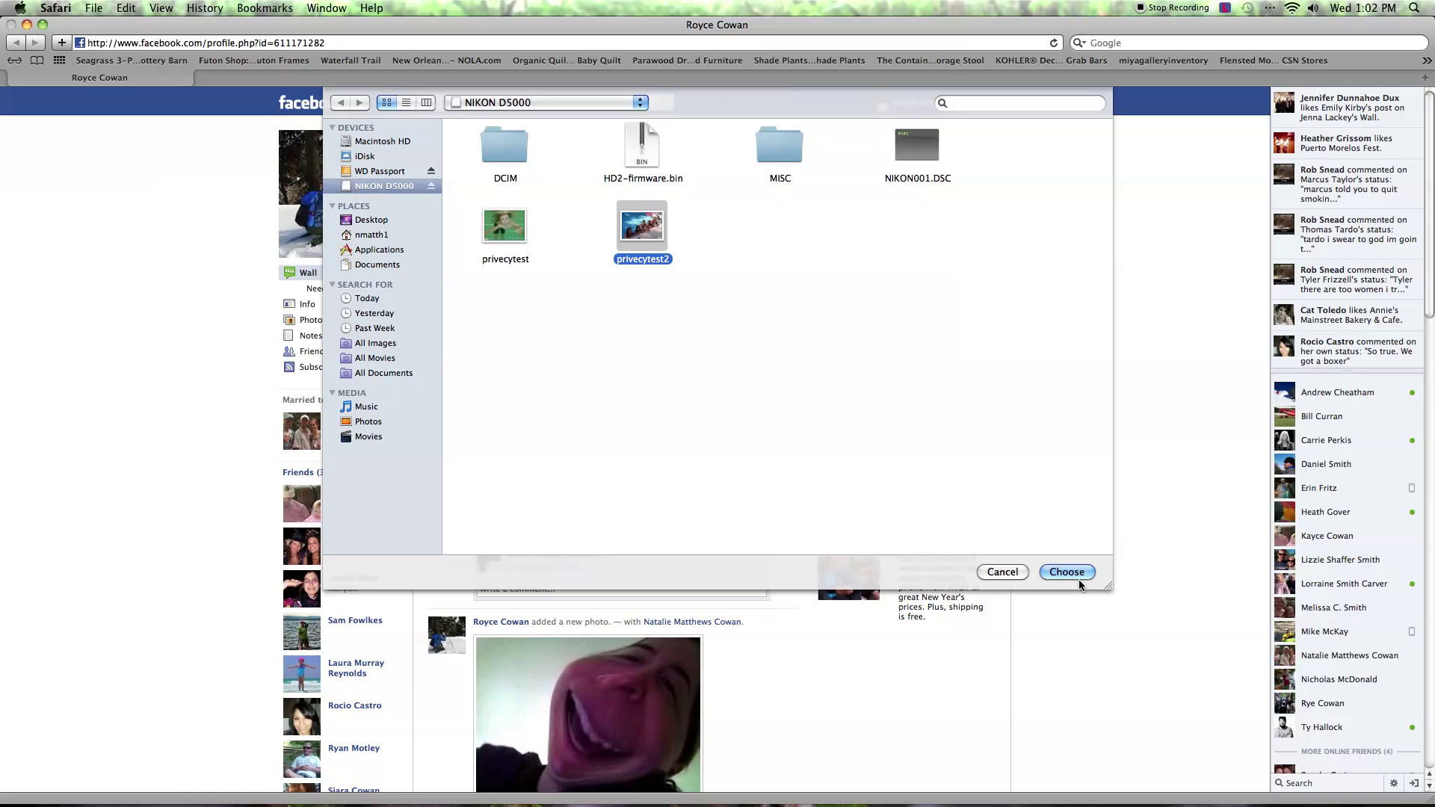
Attach privecytest2, set the audience to Public, then go back to the news feed.
left_click(1078, 578)
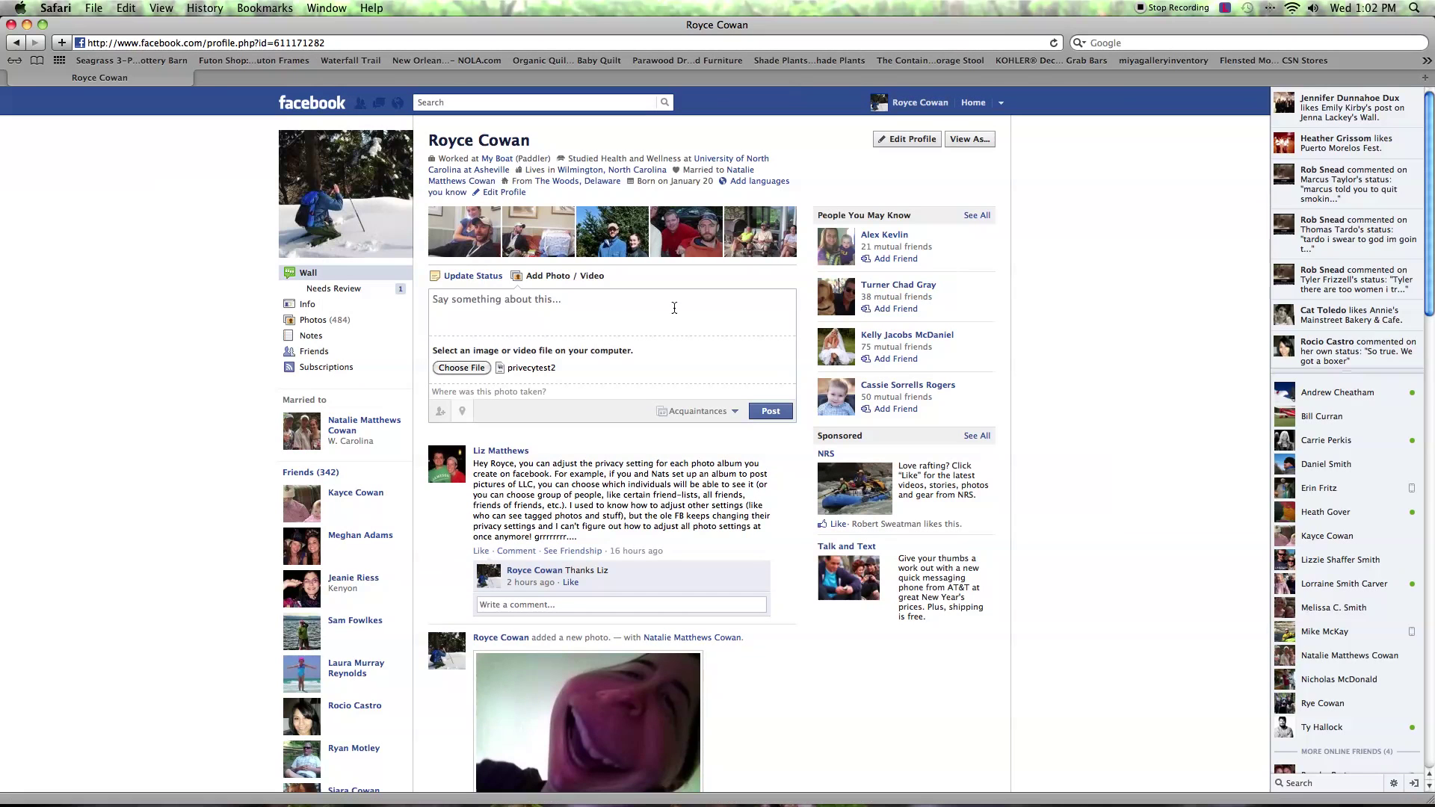
left_click(736, 416)
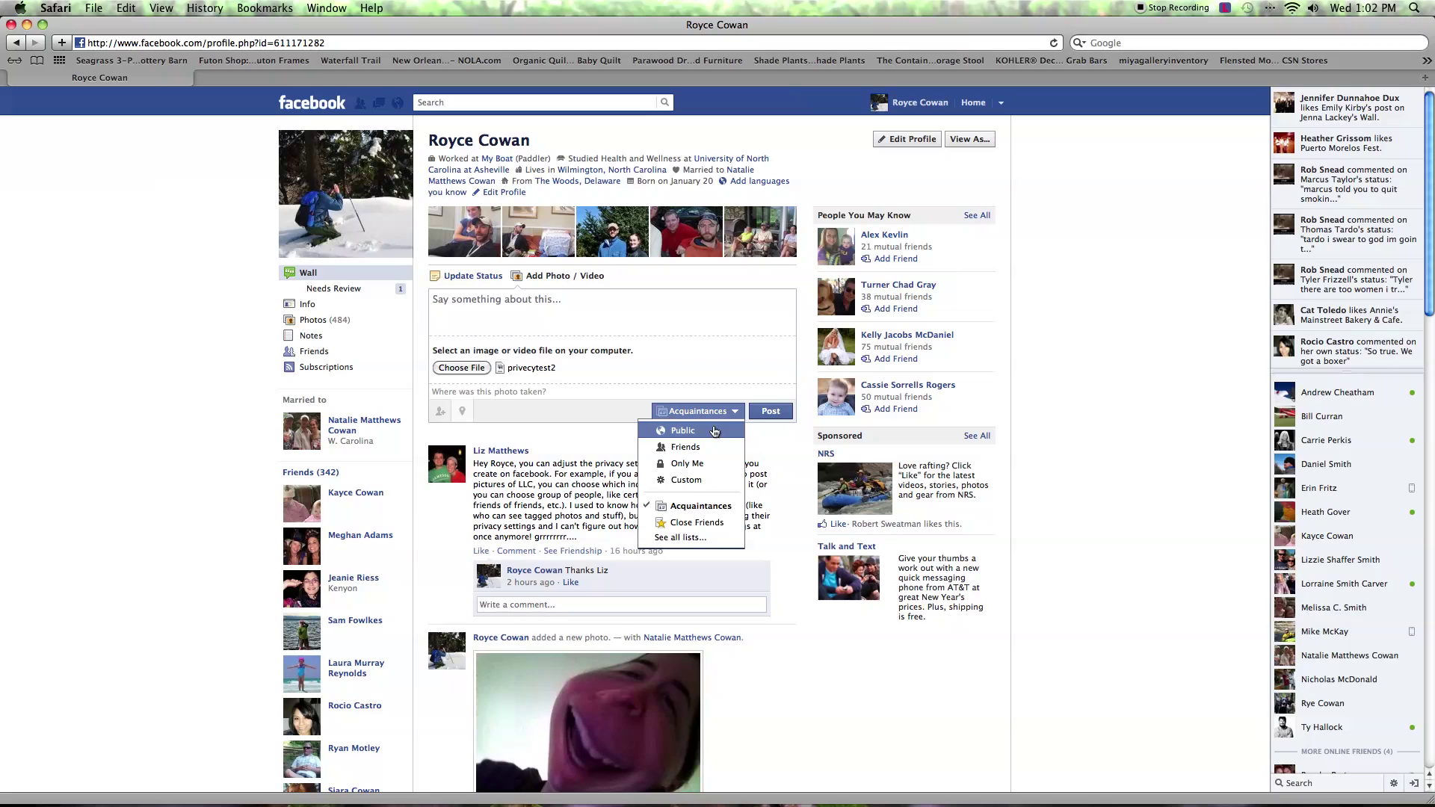
left_click(715, 432)
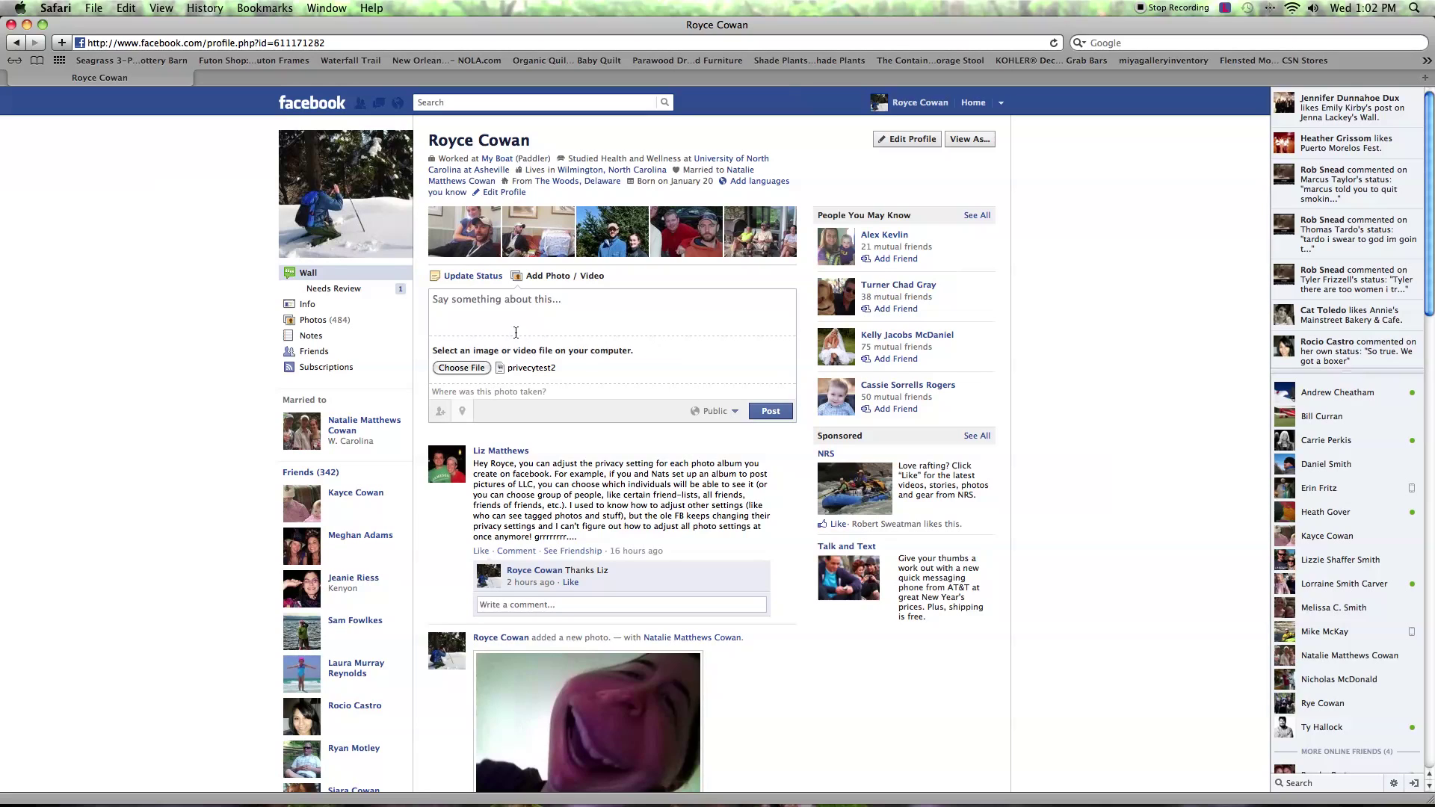
left_click(16, 44)
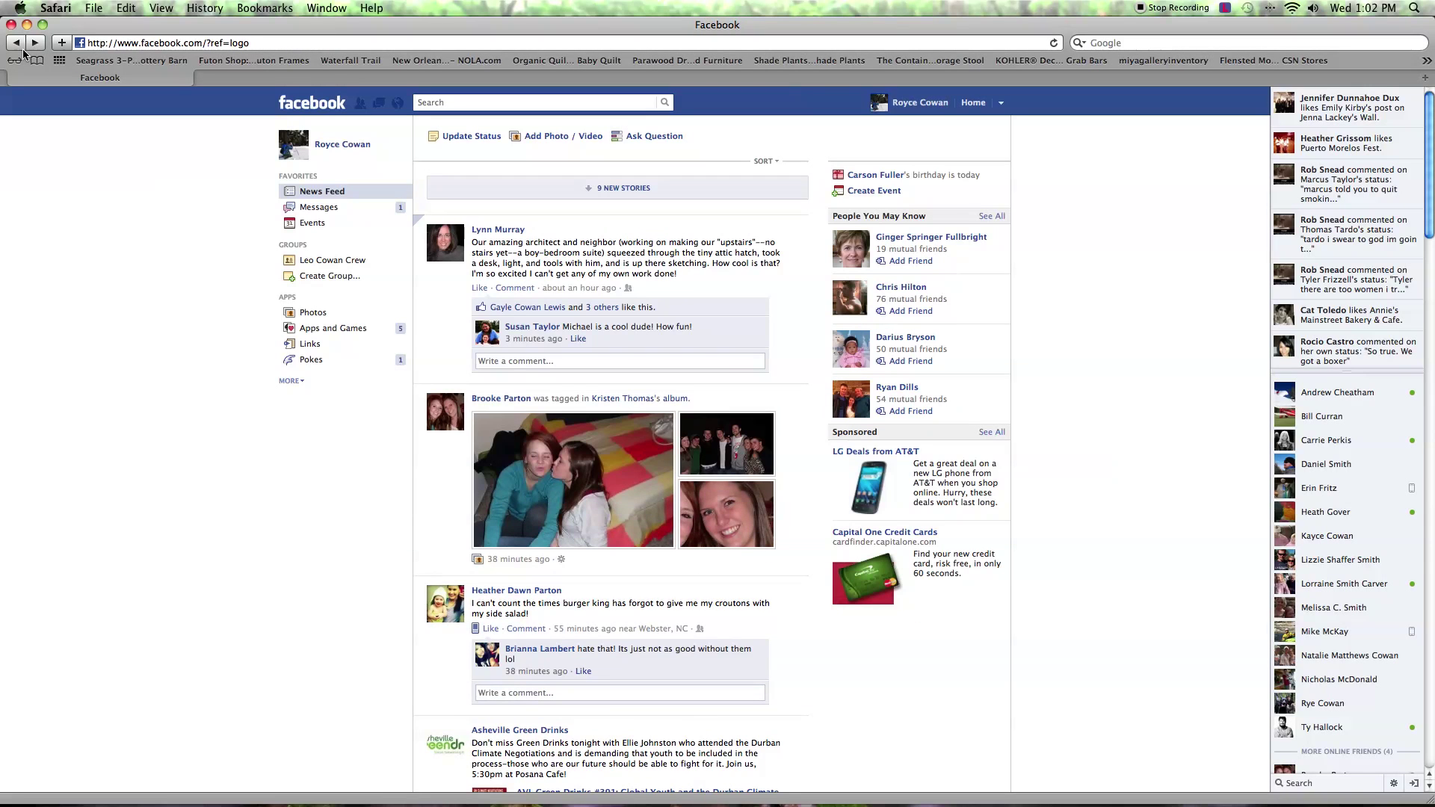
left_click(27, 25)
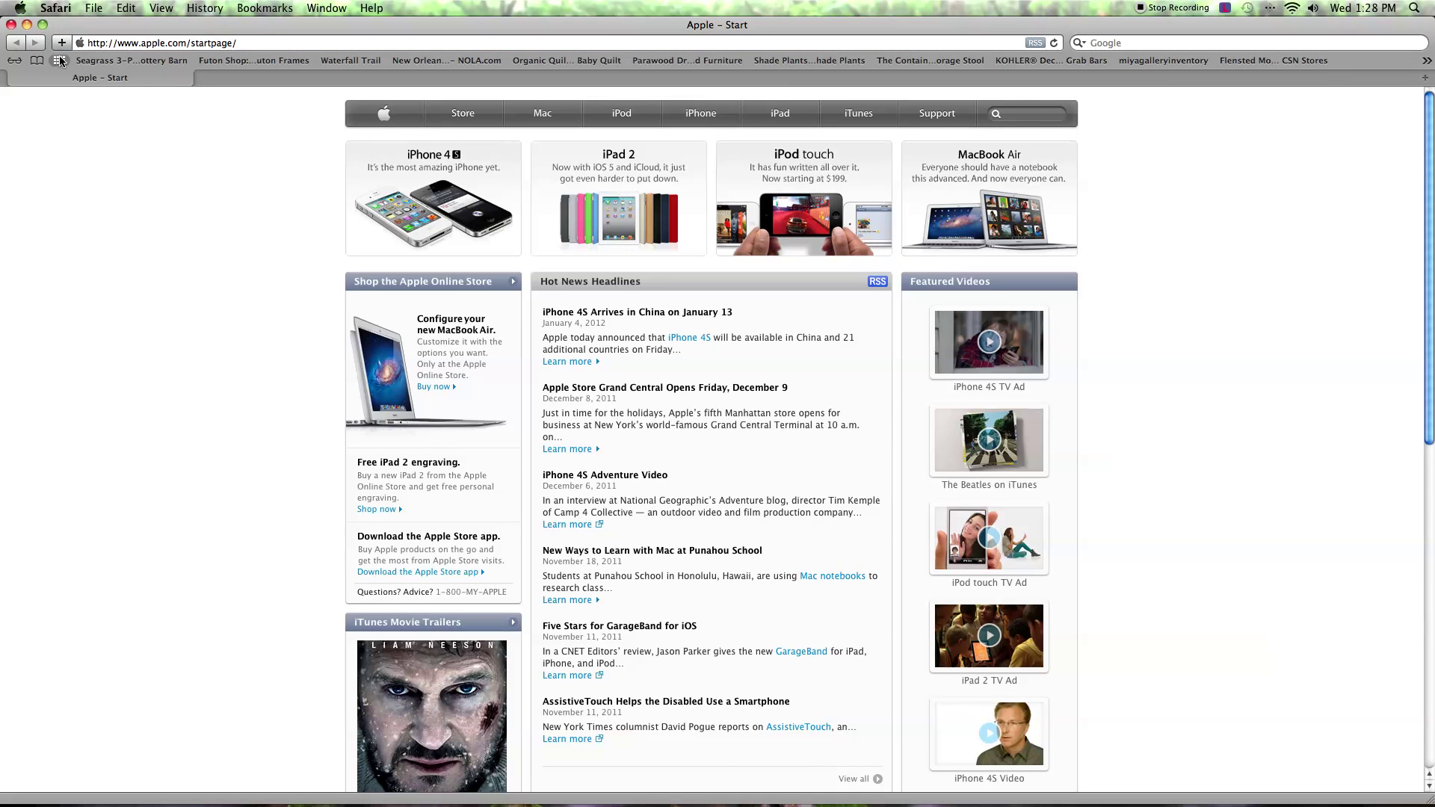
left_click(59, 59)
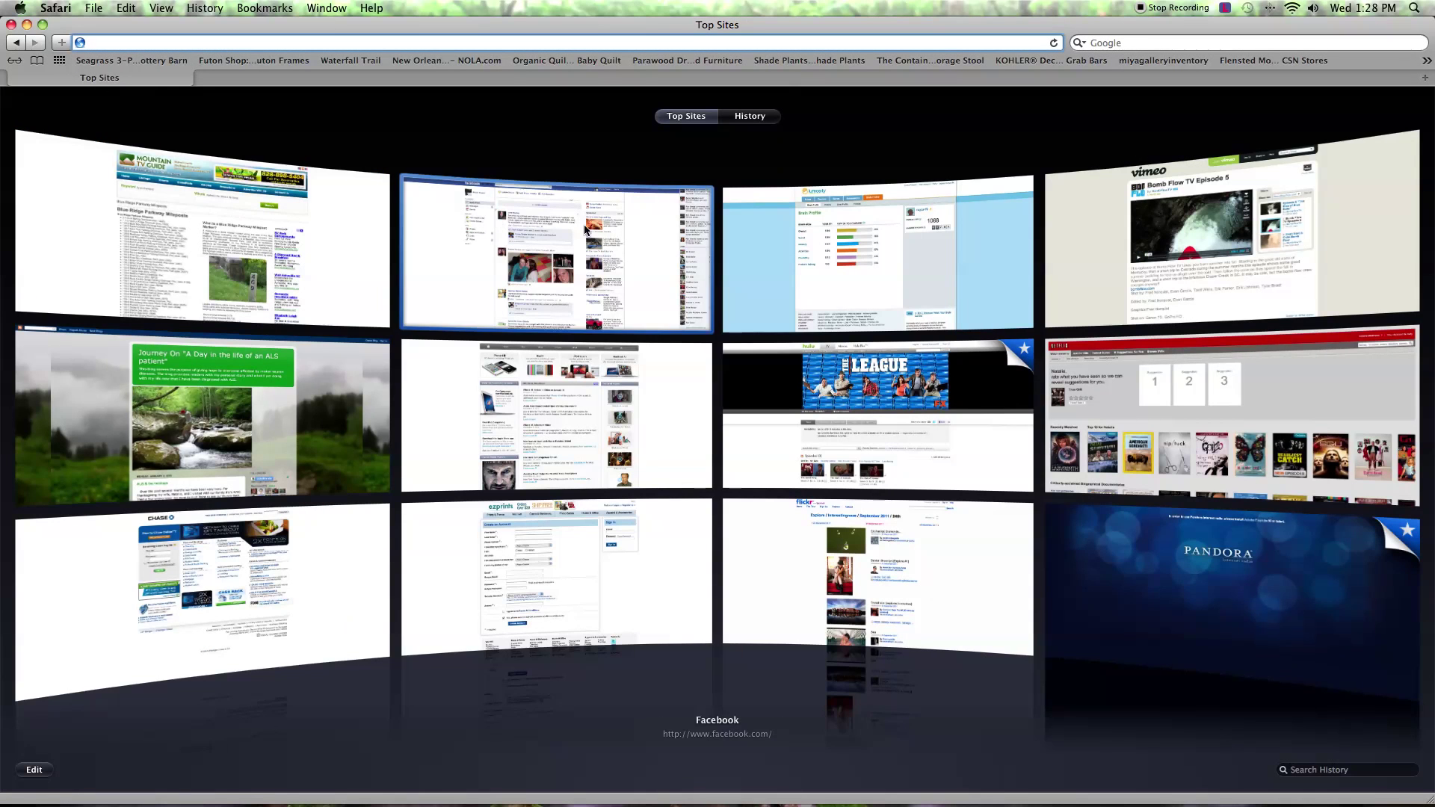
left_click(661, 257)
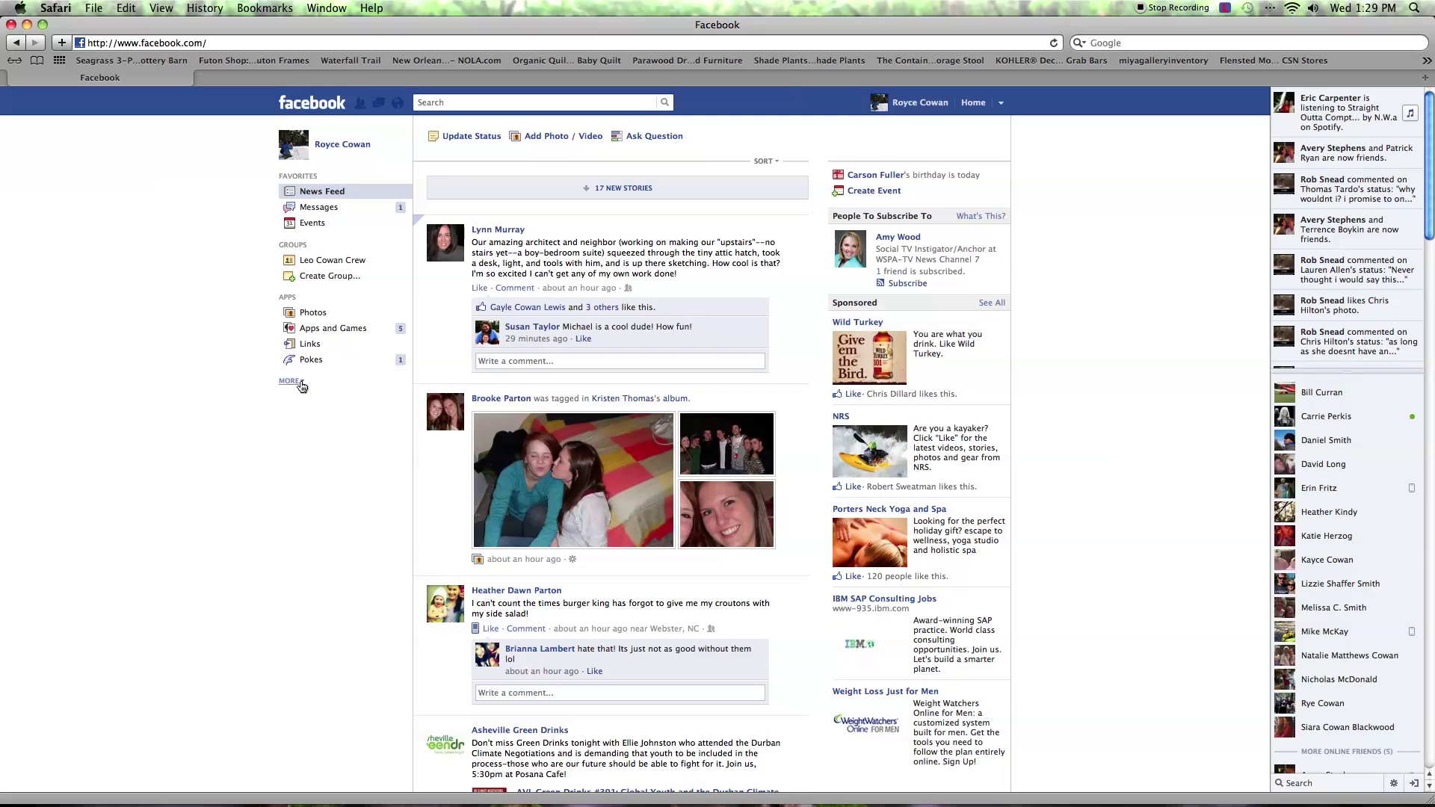
Browse the Close Friends, Family and Subscriptions lists, then return to your profile wall.
left_click(301, 383)
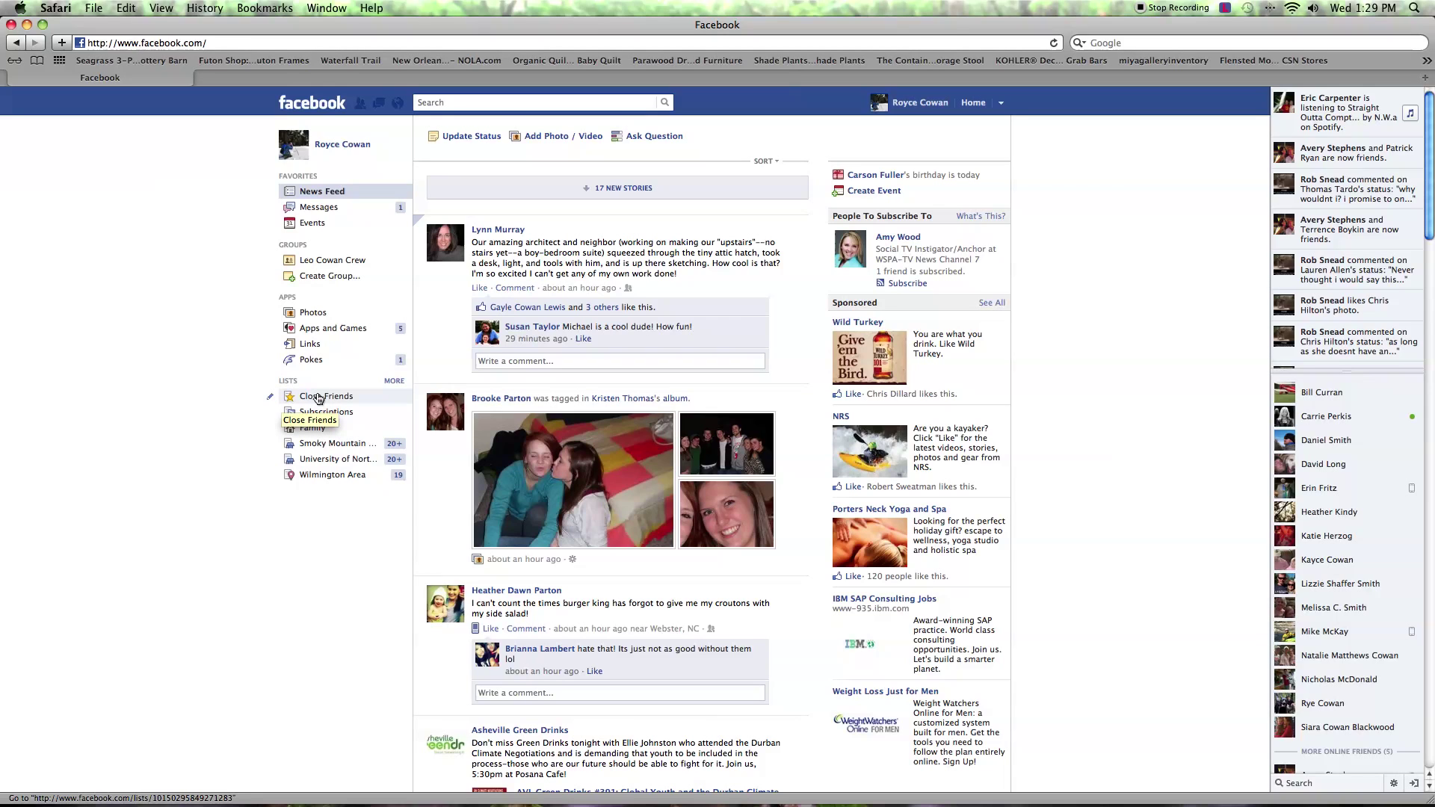
left_click(317, 397)
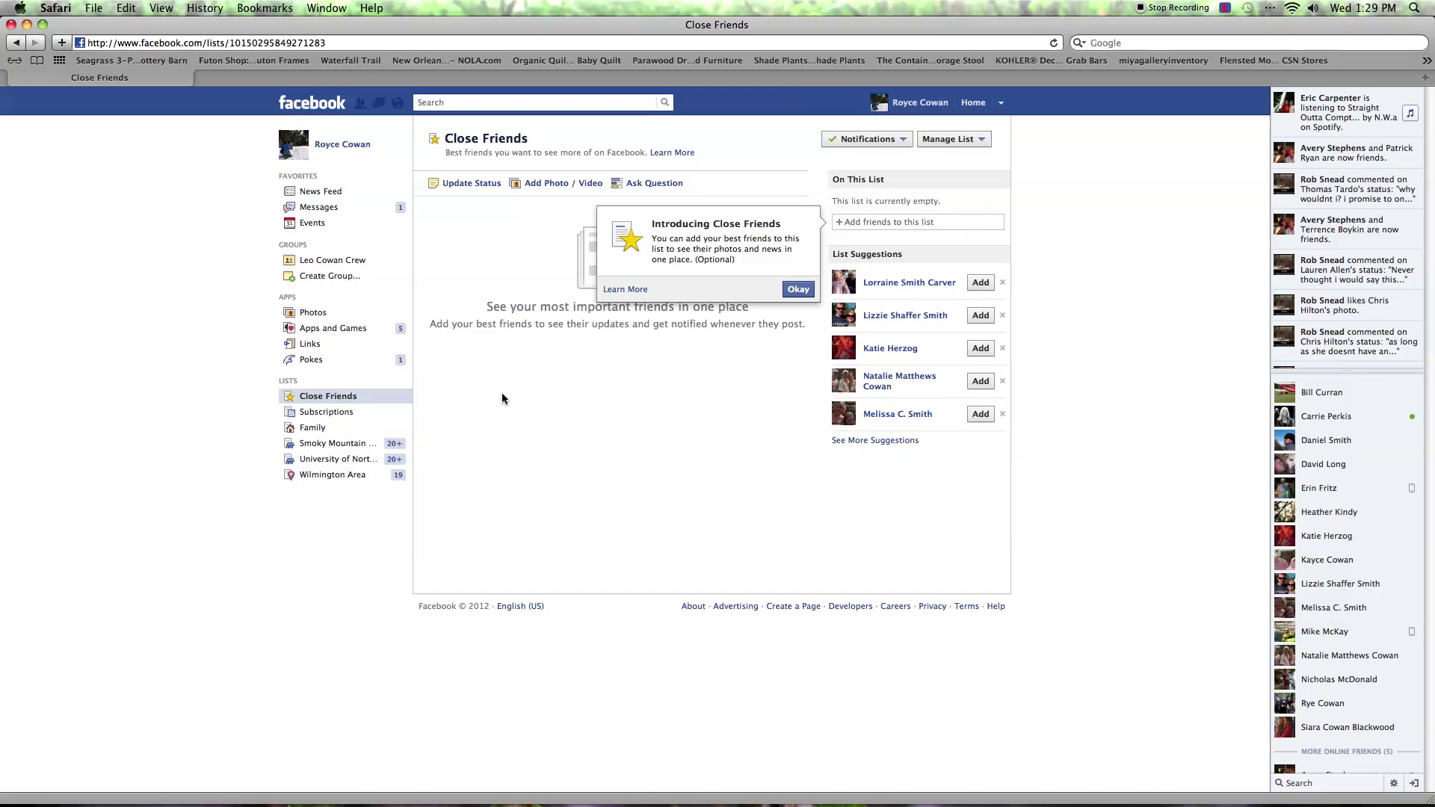
left_click(331, 429)
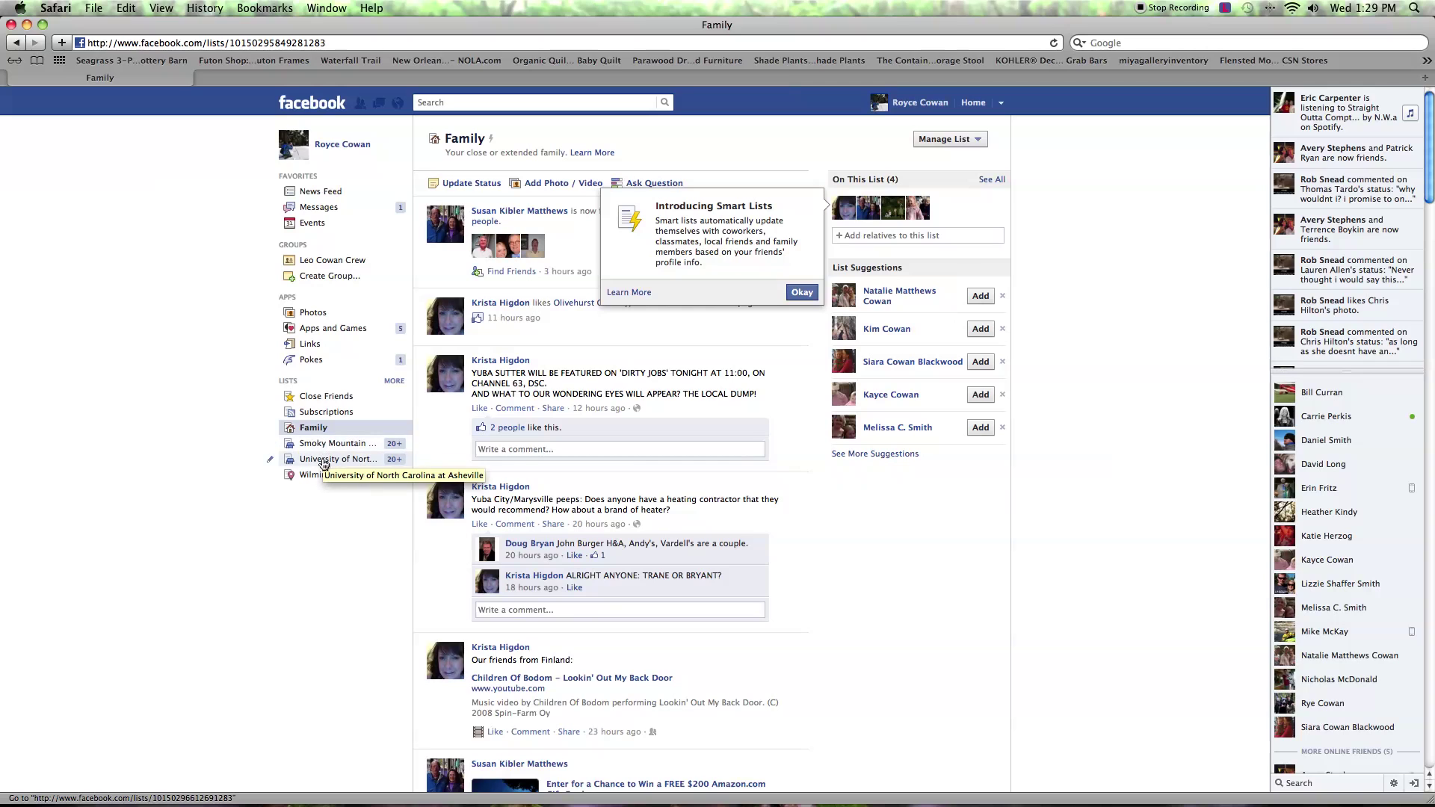
left_click(324, 421)
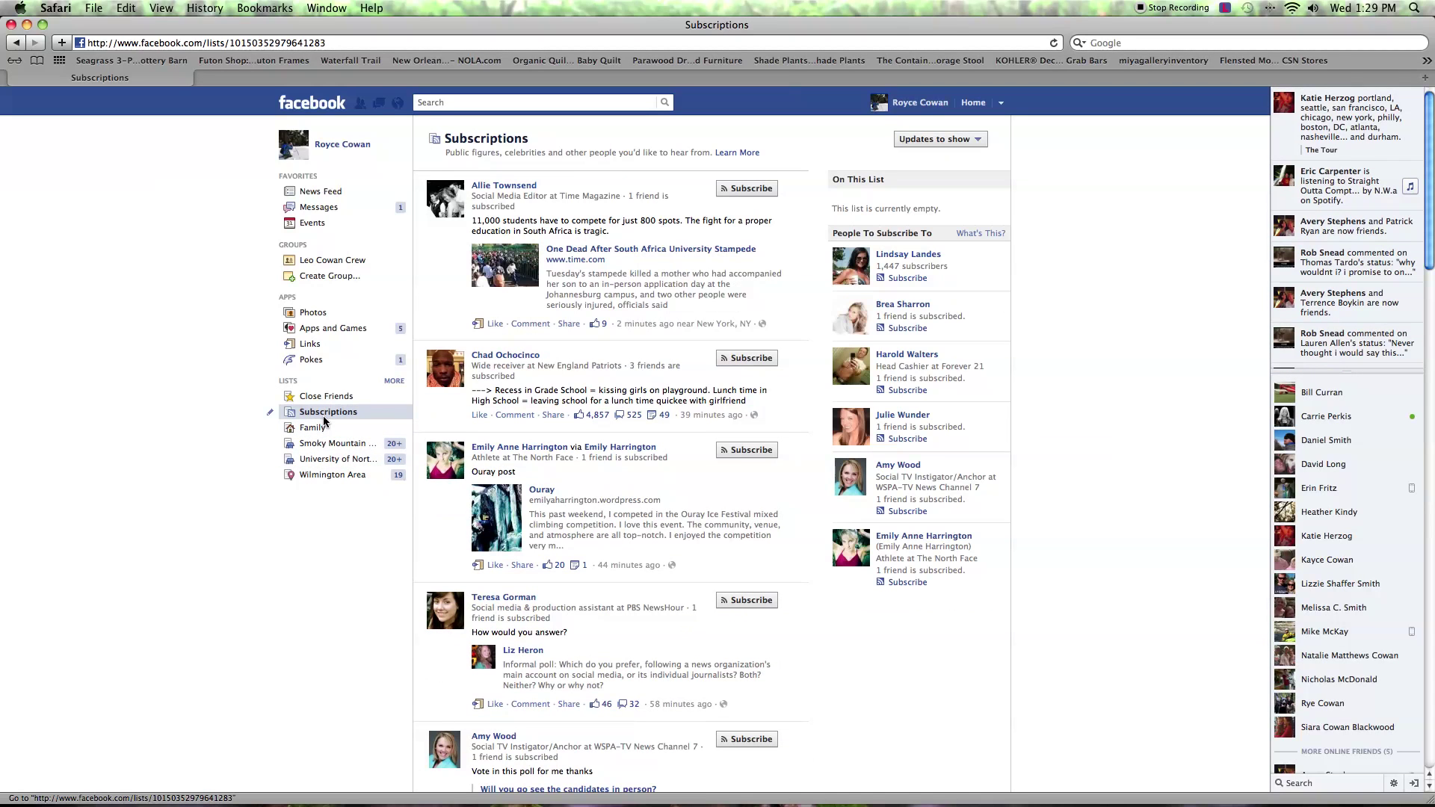
left_click(324, 399)
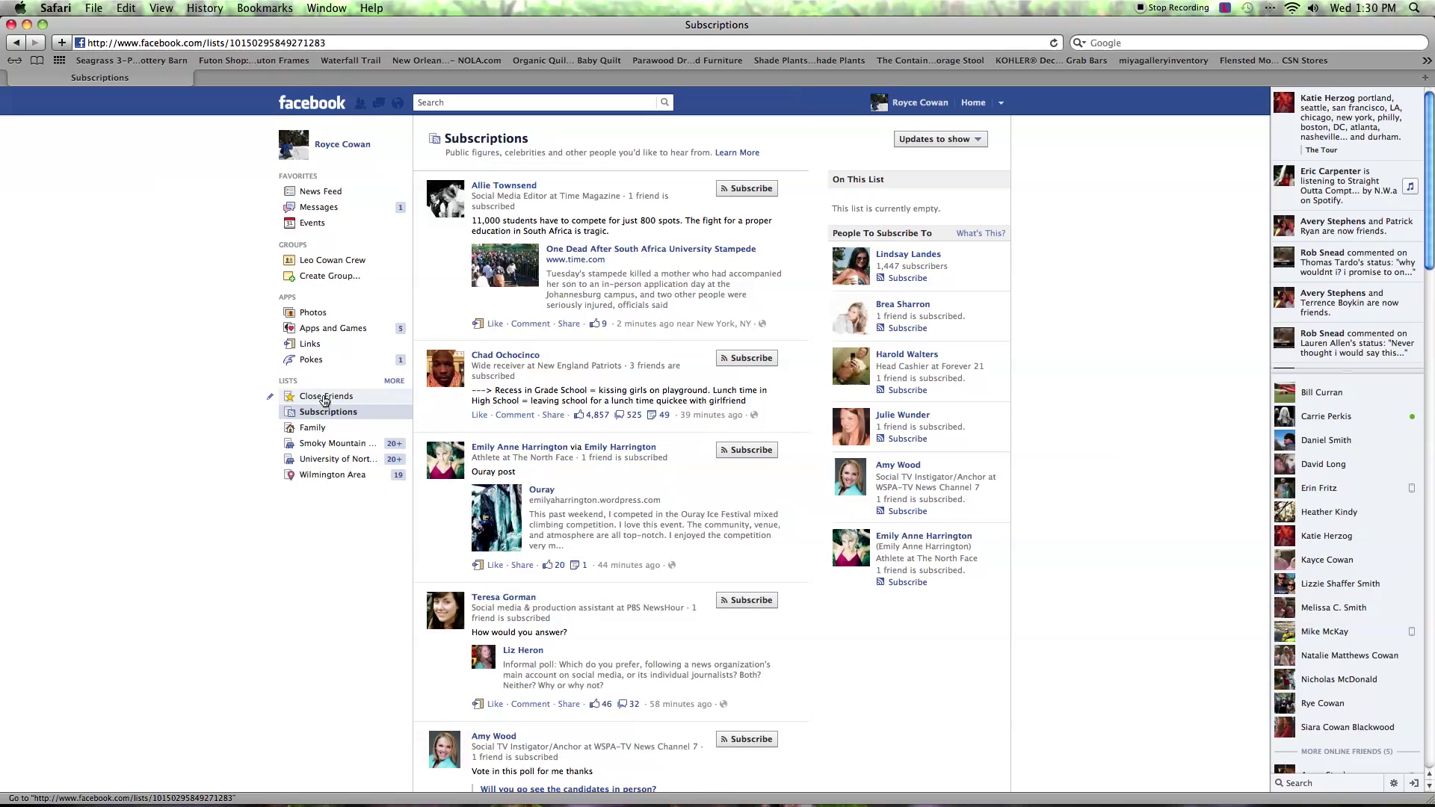
left_click(356, 147)
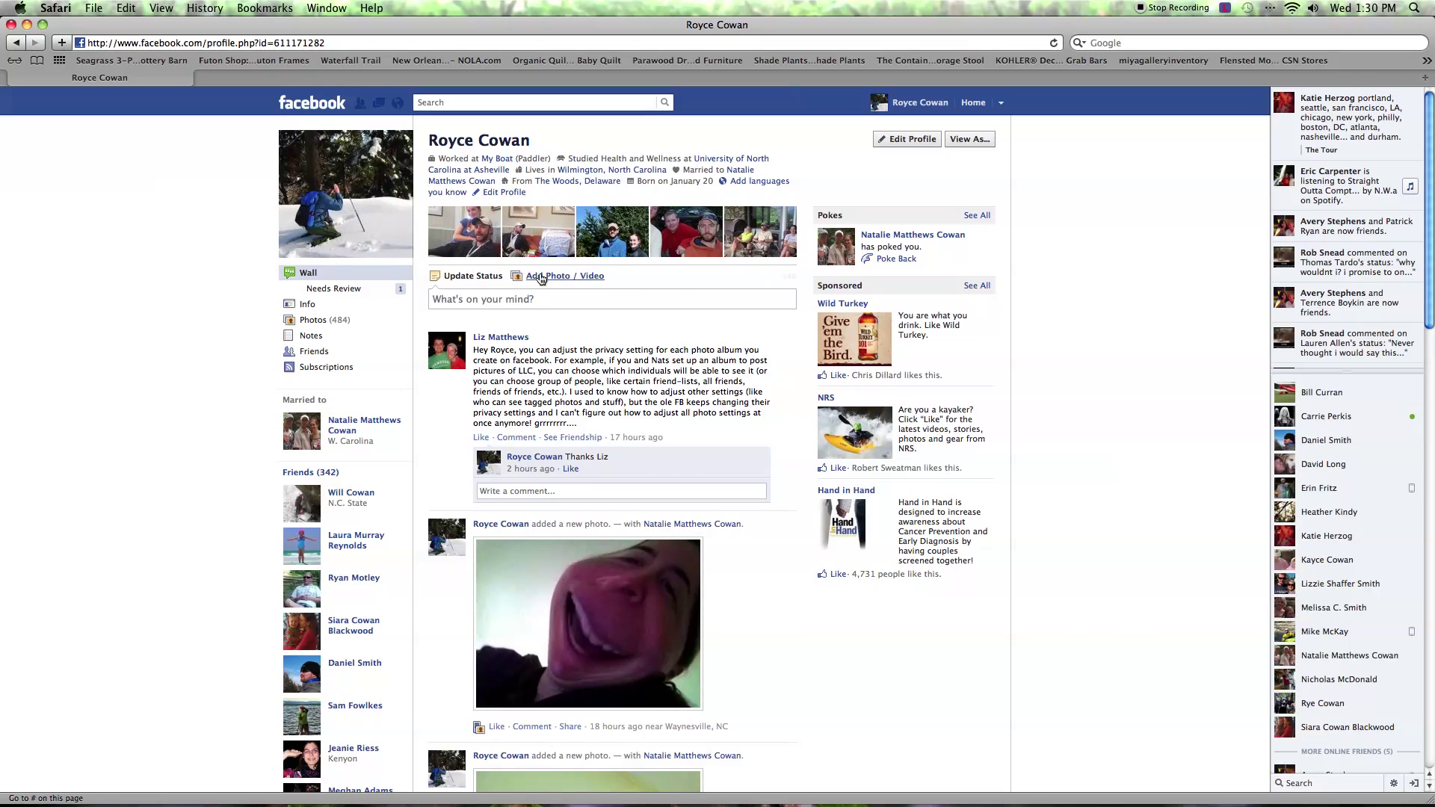
Upload 100_1967.JPG from the WD Passport drive as the photo for a new wall post.
left_click(544, 278)
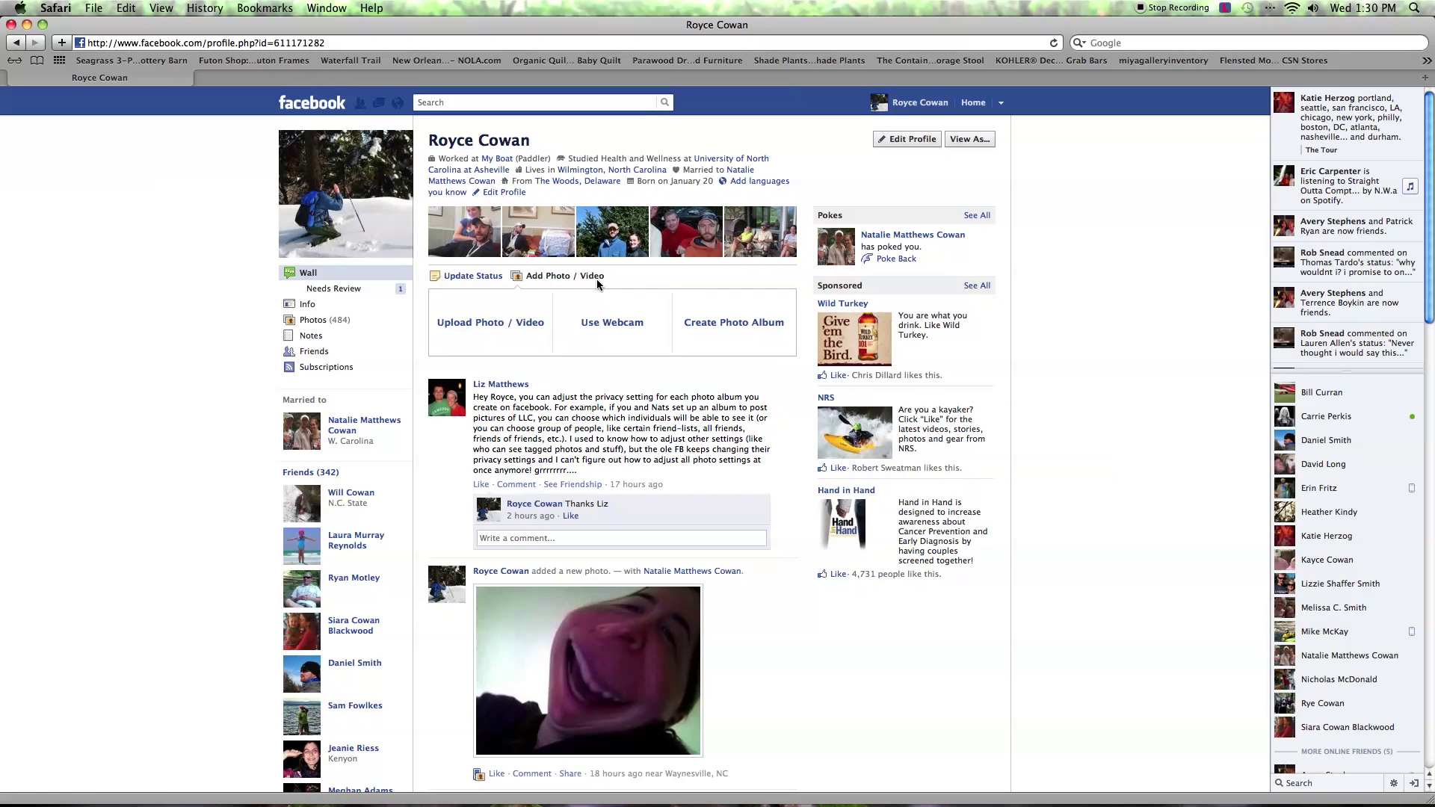
left_click(475, 338)
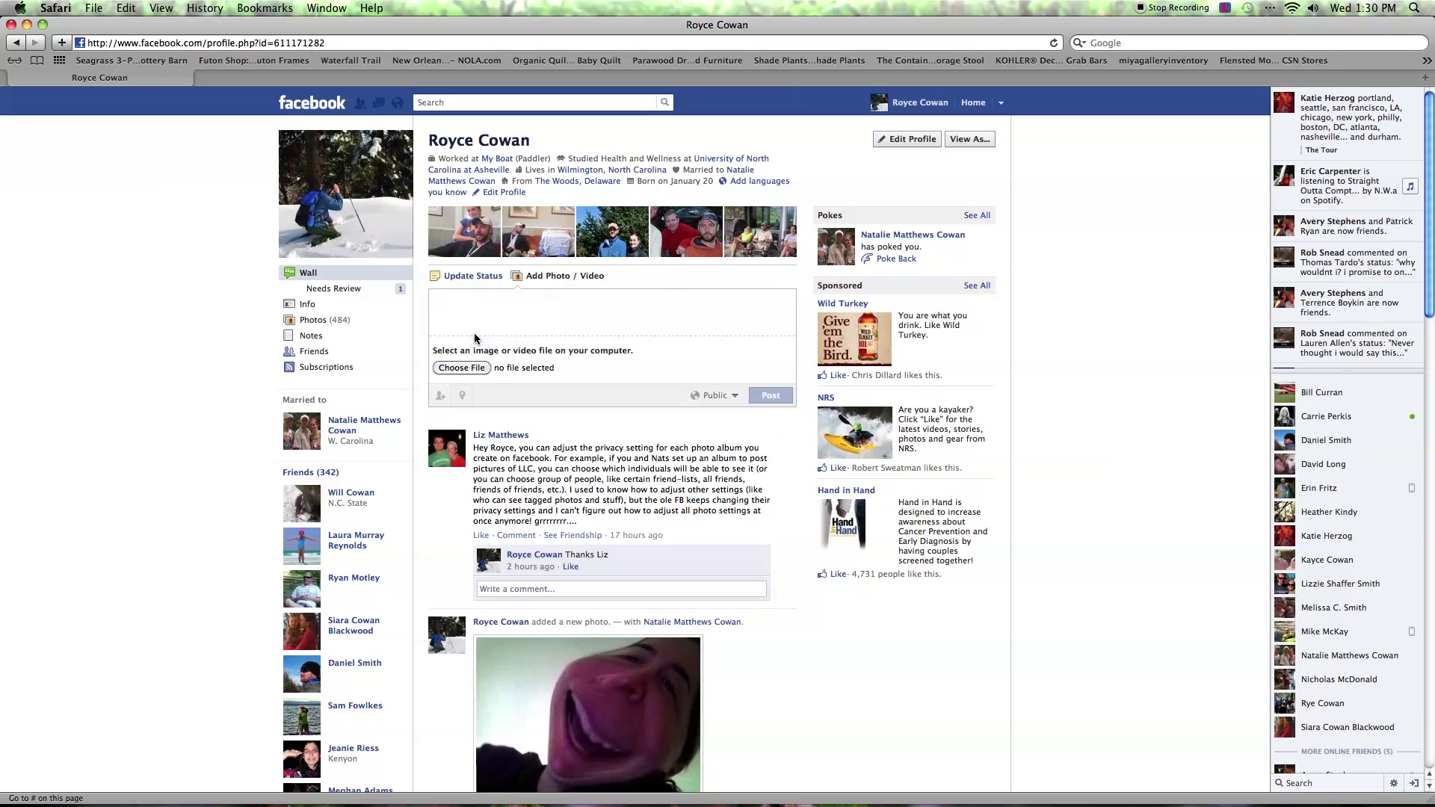
left_click(472, 367)
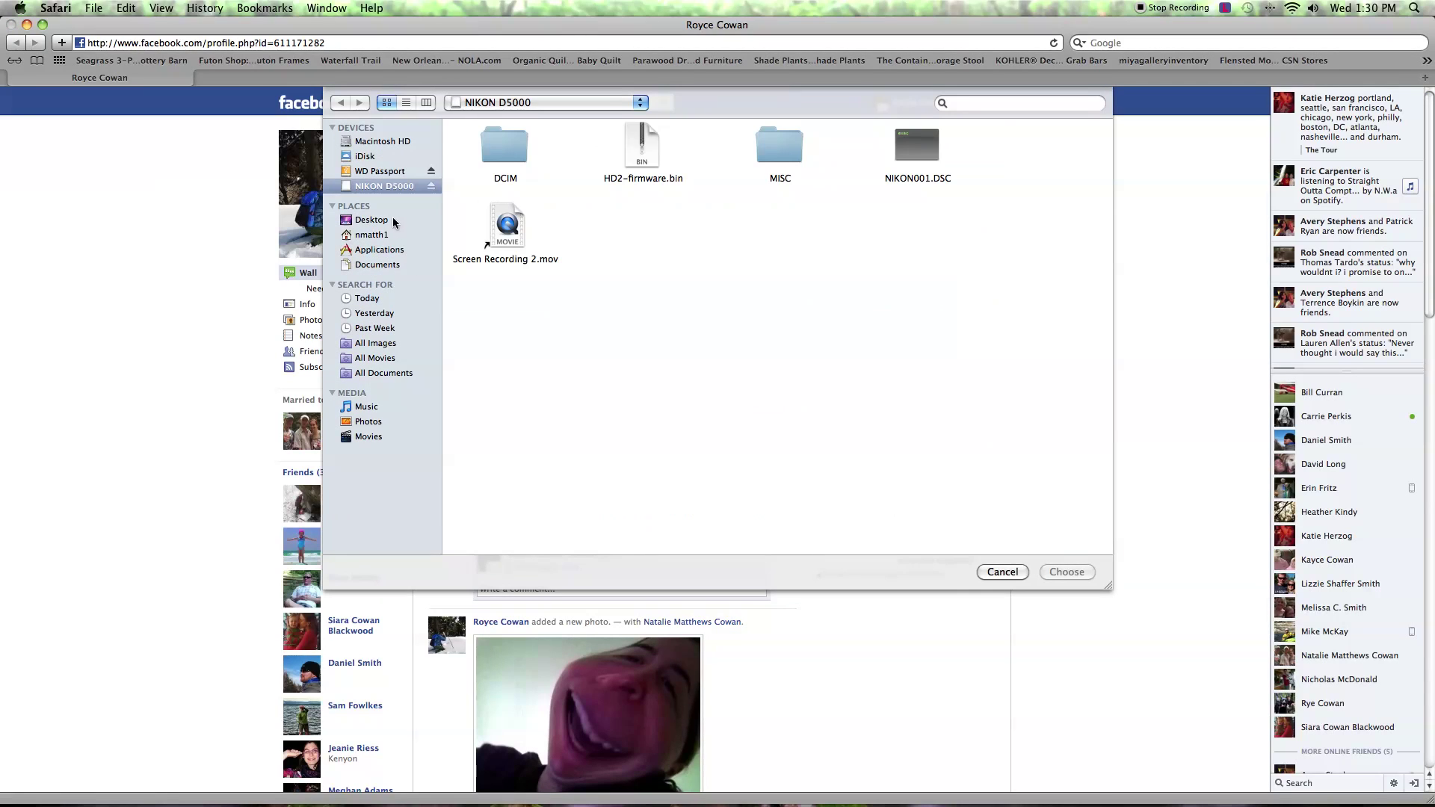
left_click(391, 174)
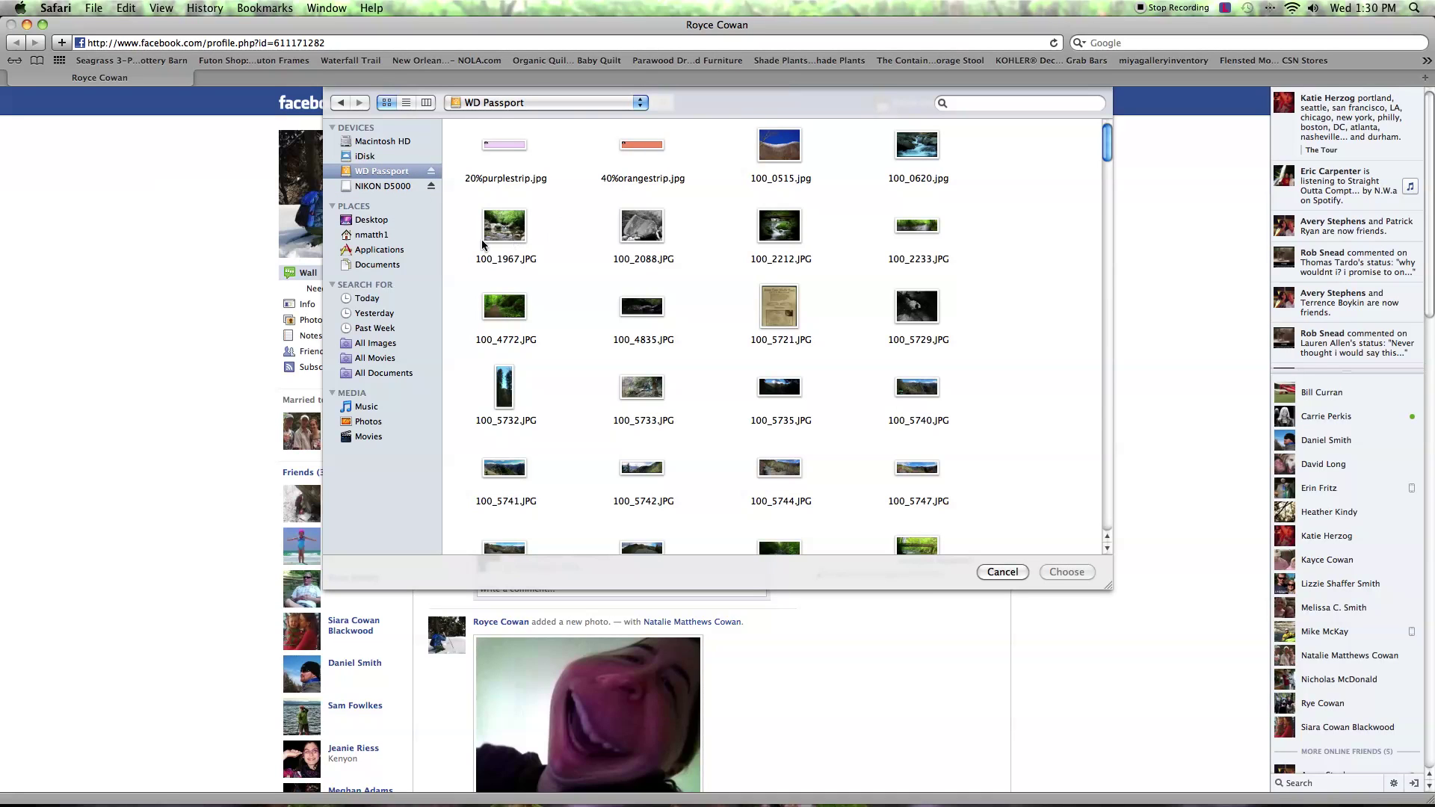
left_click(501, 228)
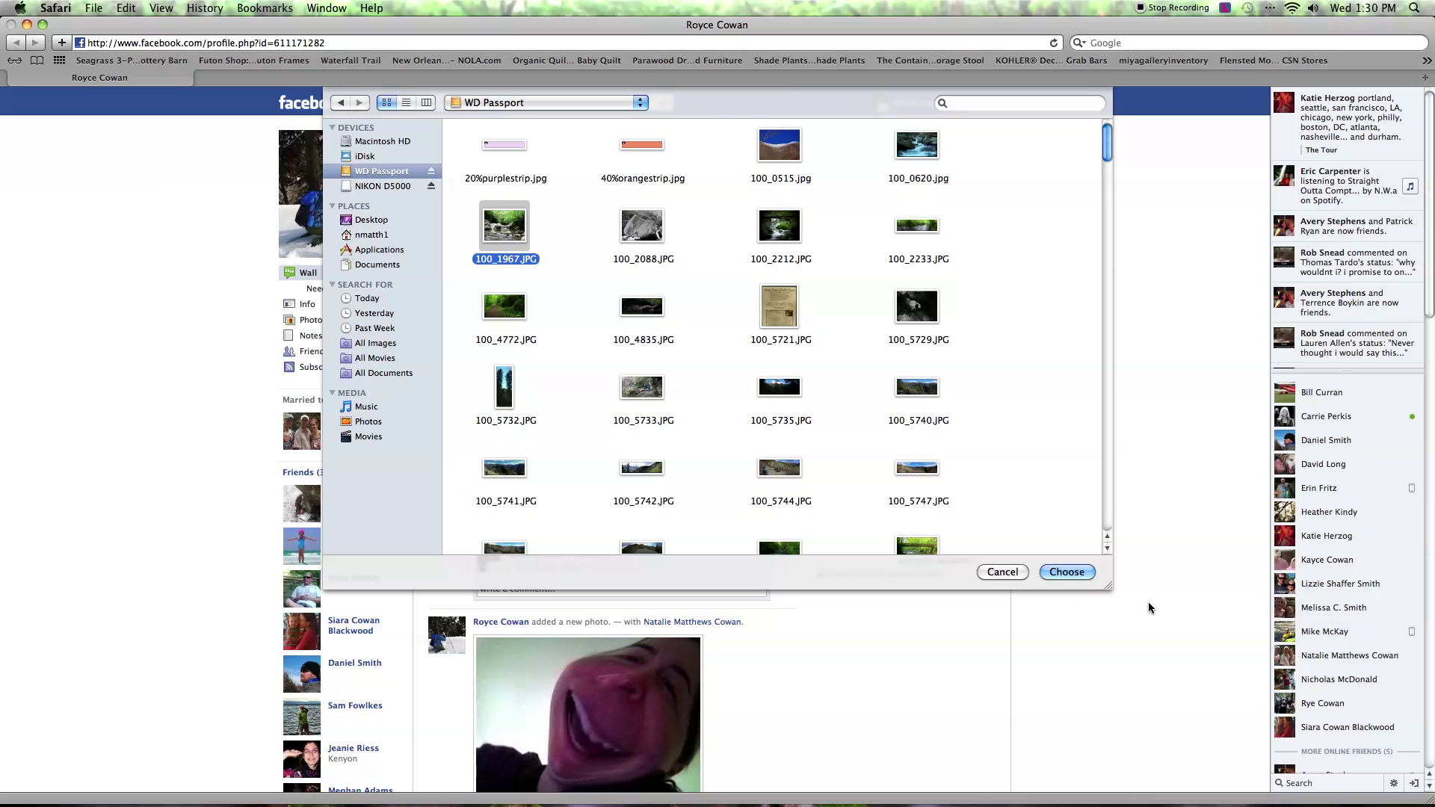
left_click(1055, 571)
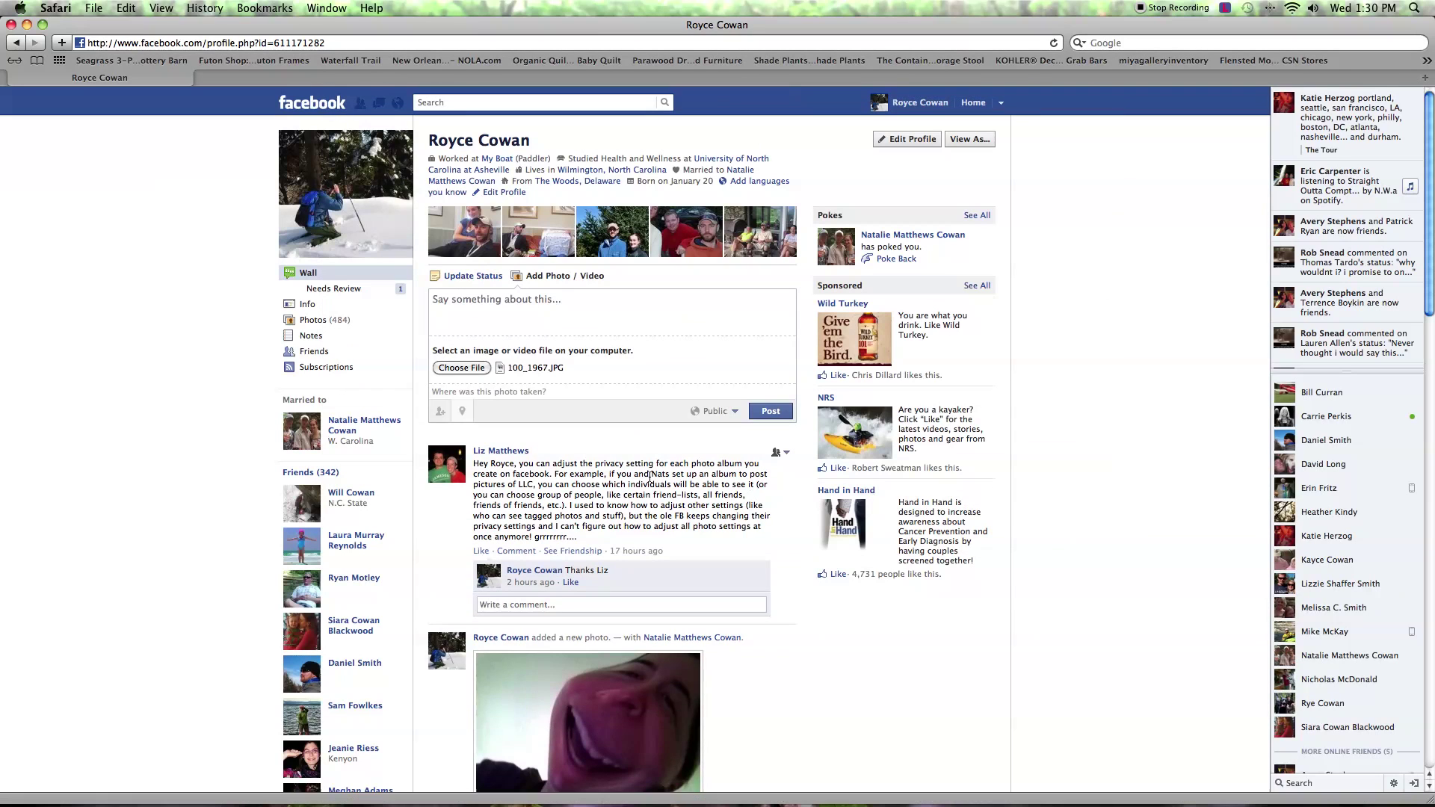
Open the post's audience dropdown, currently set to Public.
left_click(737, 412)
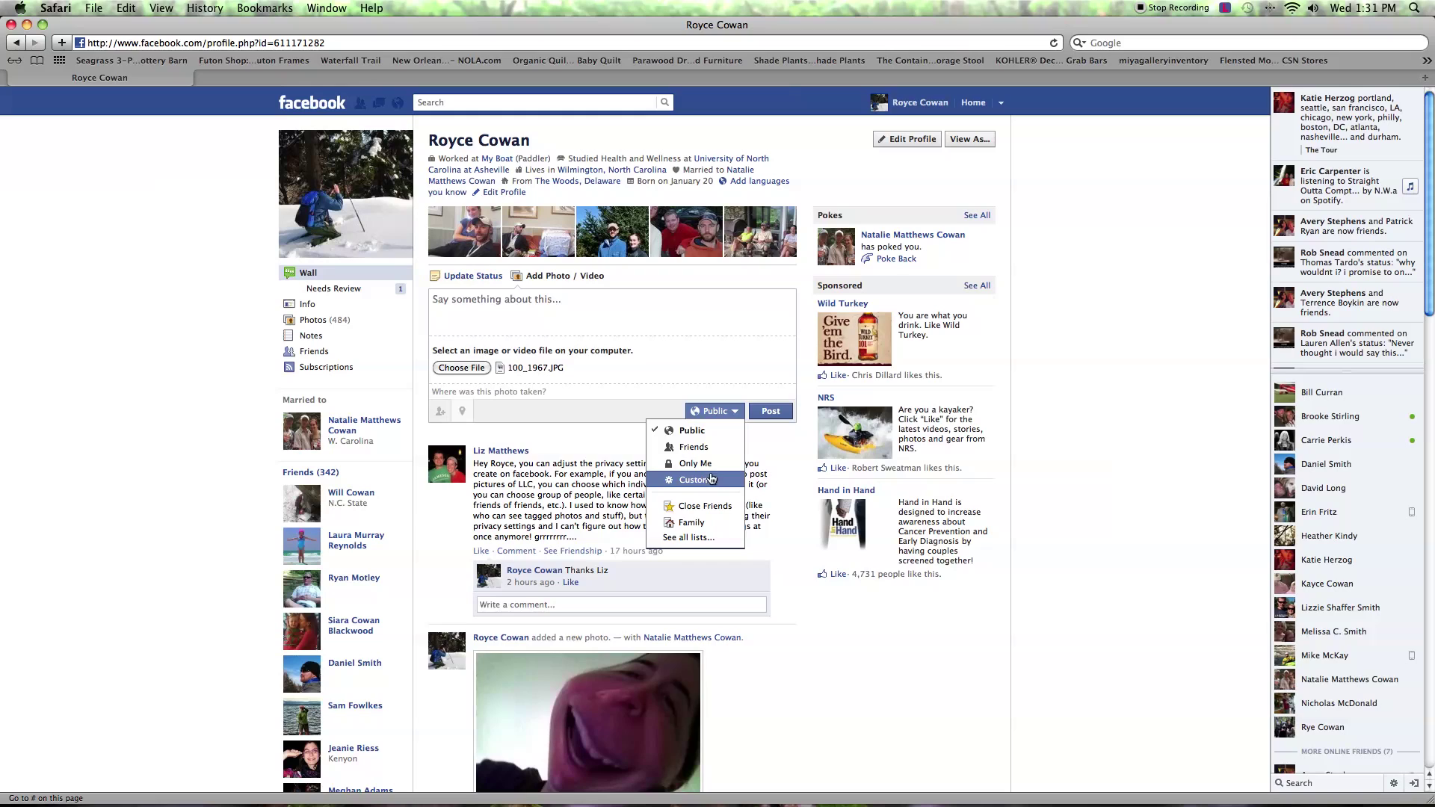
Show all friend lists and set the post's audience to Acquaintances.
left_click(694, 543)
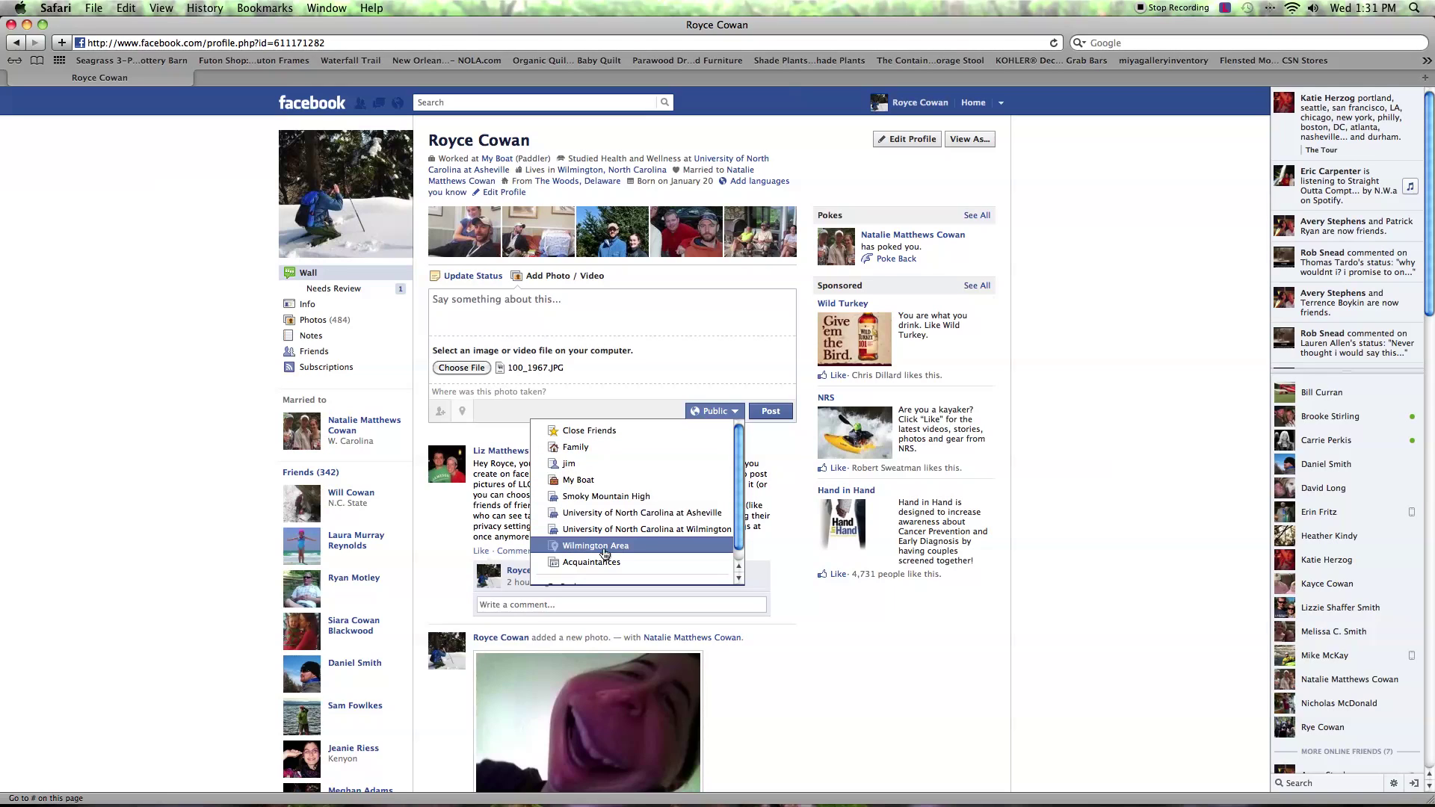
scroll(636, 576, "down", 1)
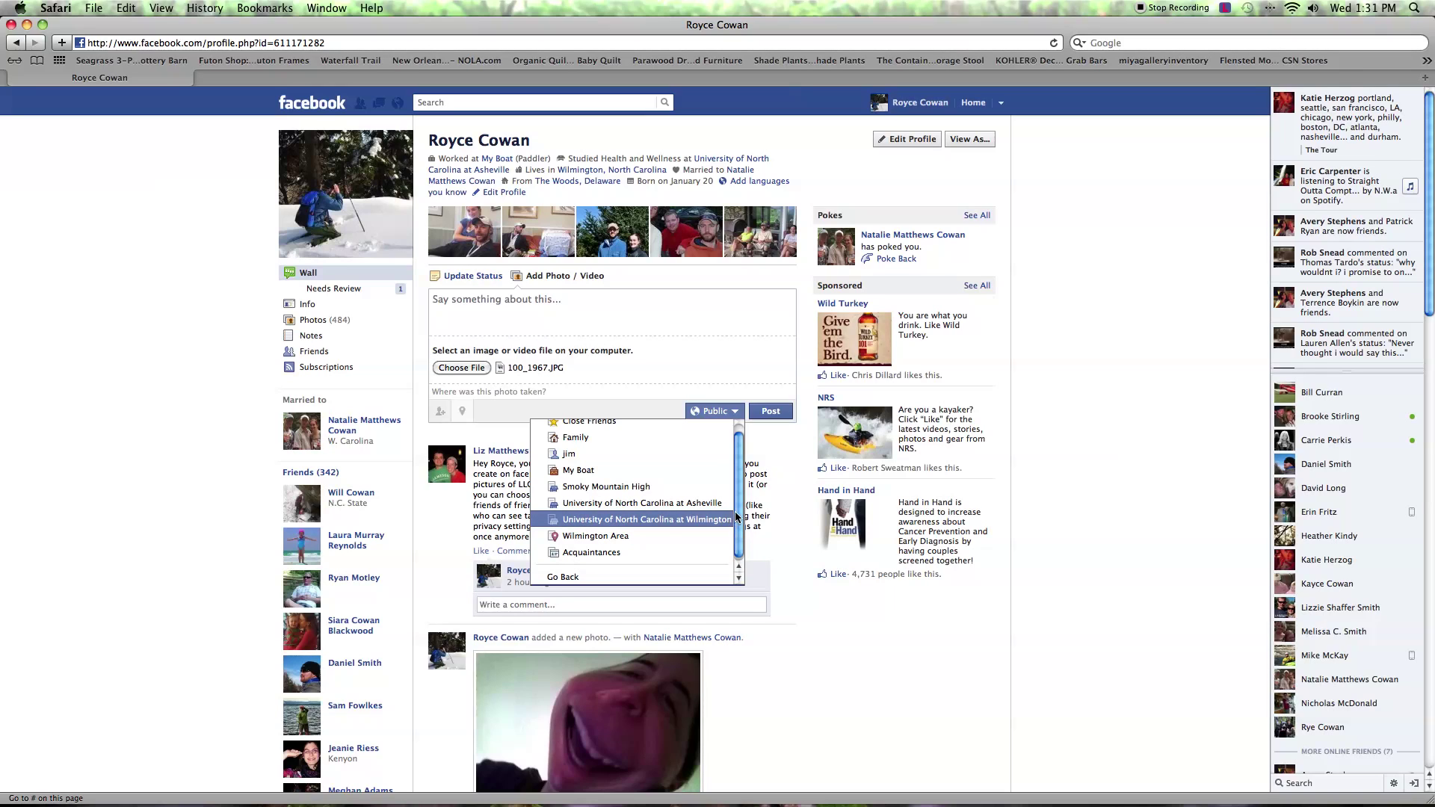
scroll(736, 517, "up", 1)
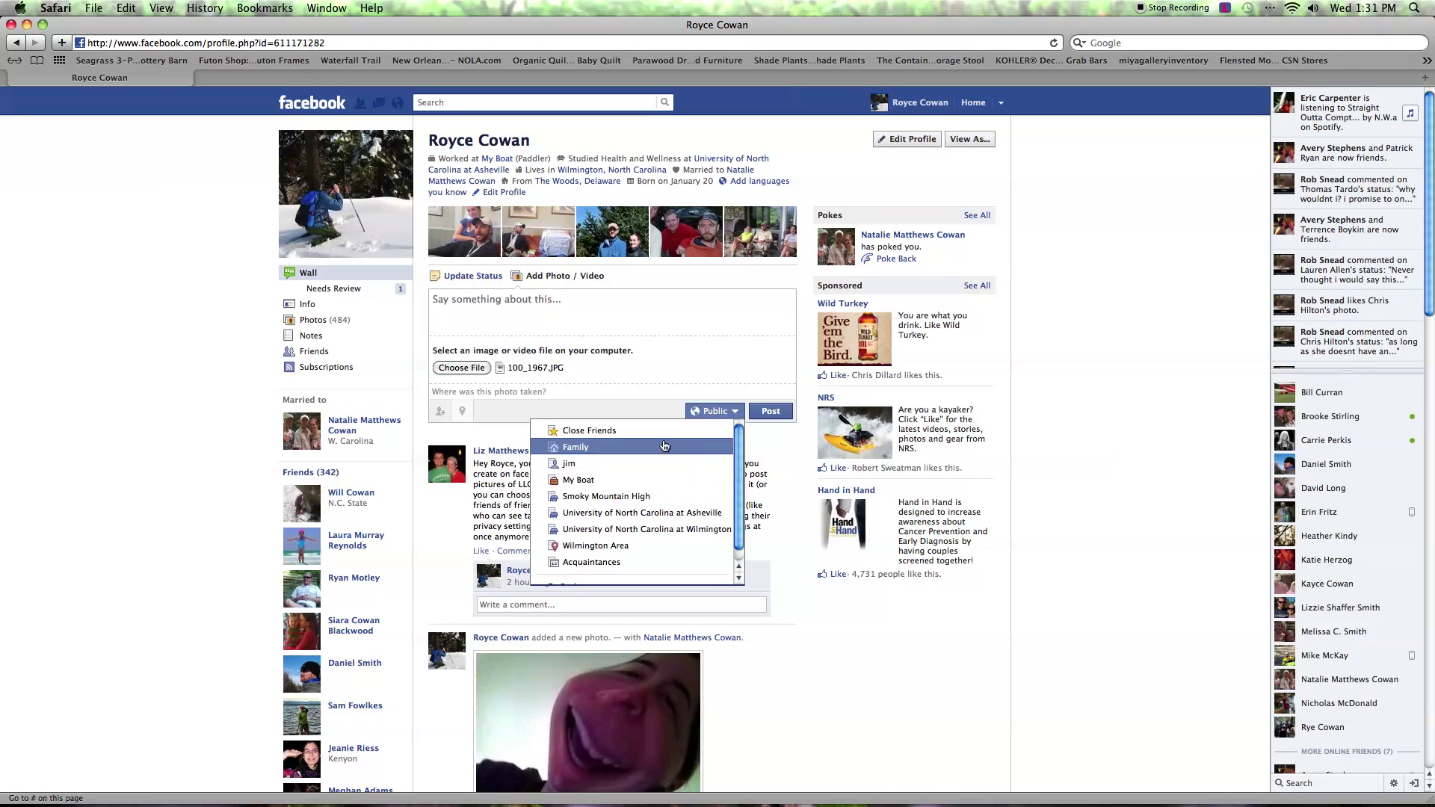
left_click(734, 412)
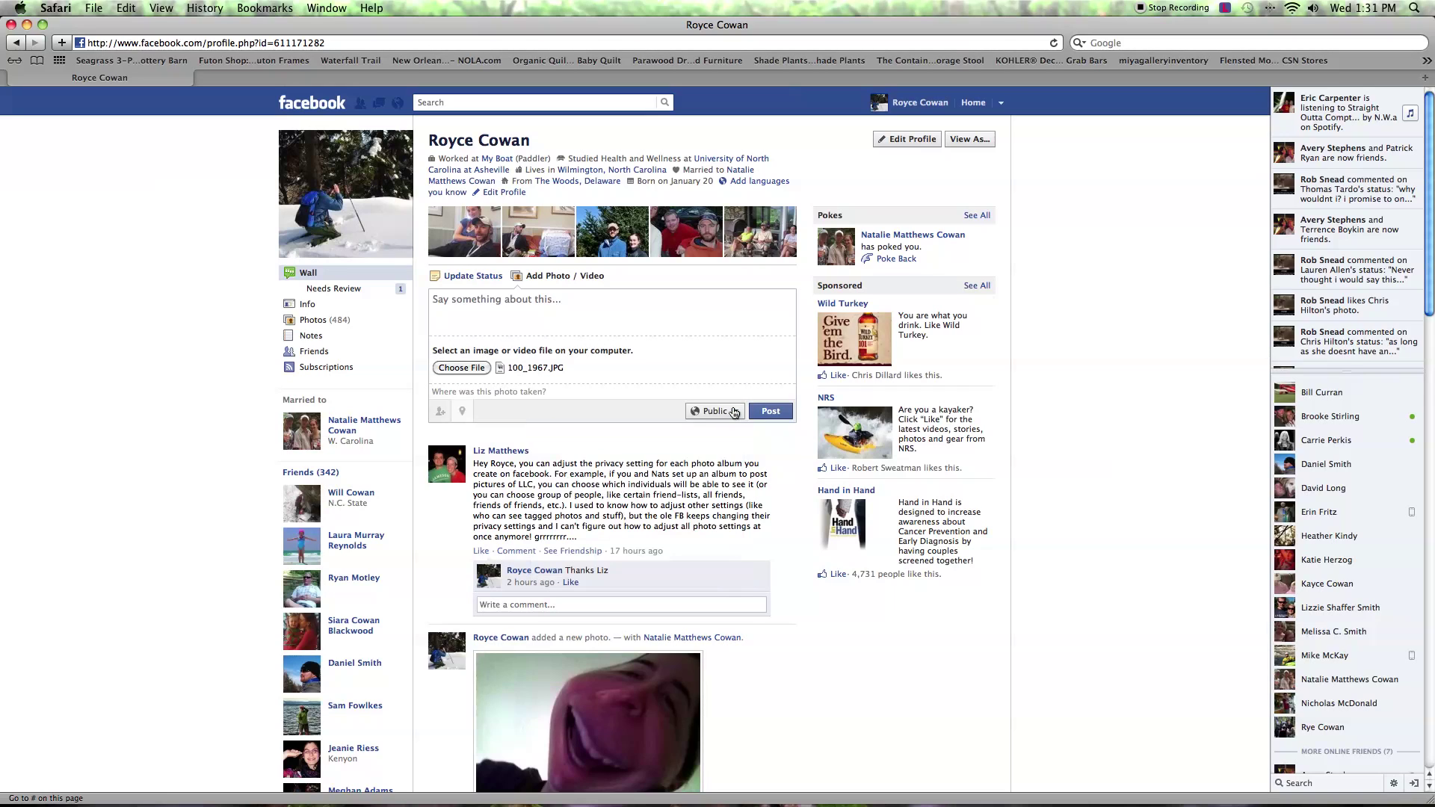
left_click(734, 412)
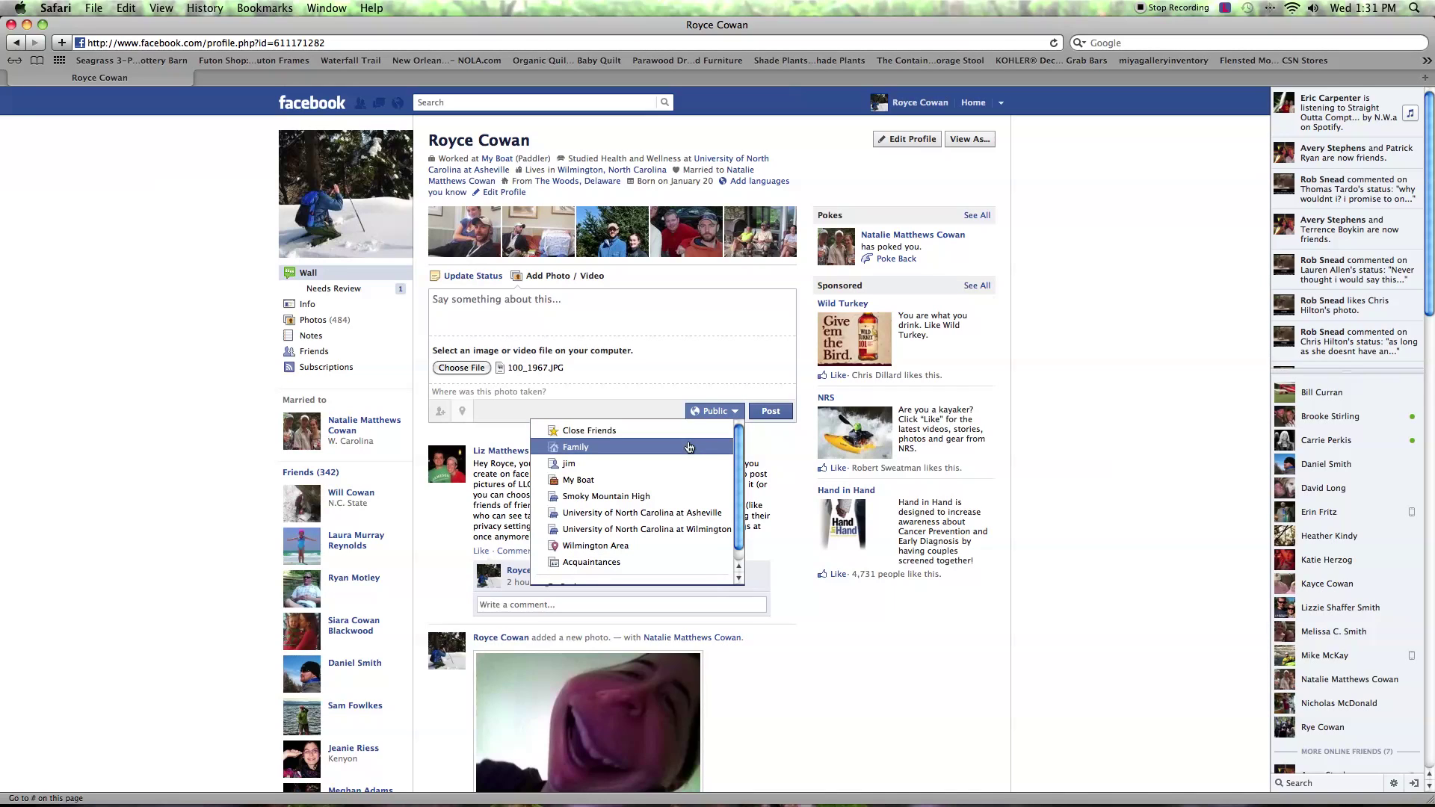
left_click(646, 565)
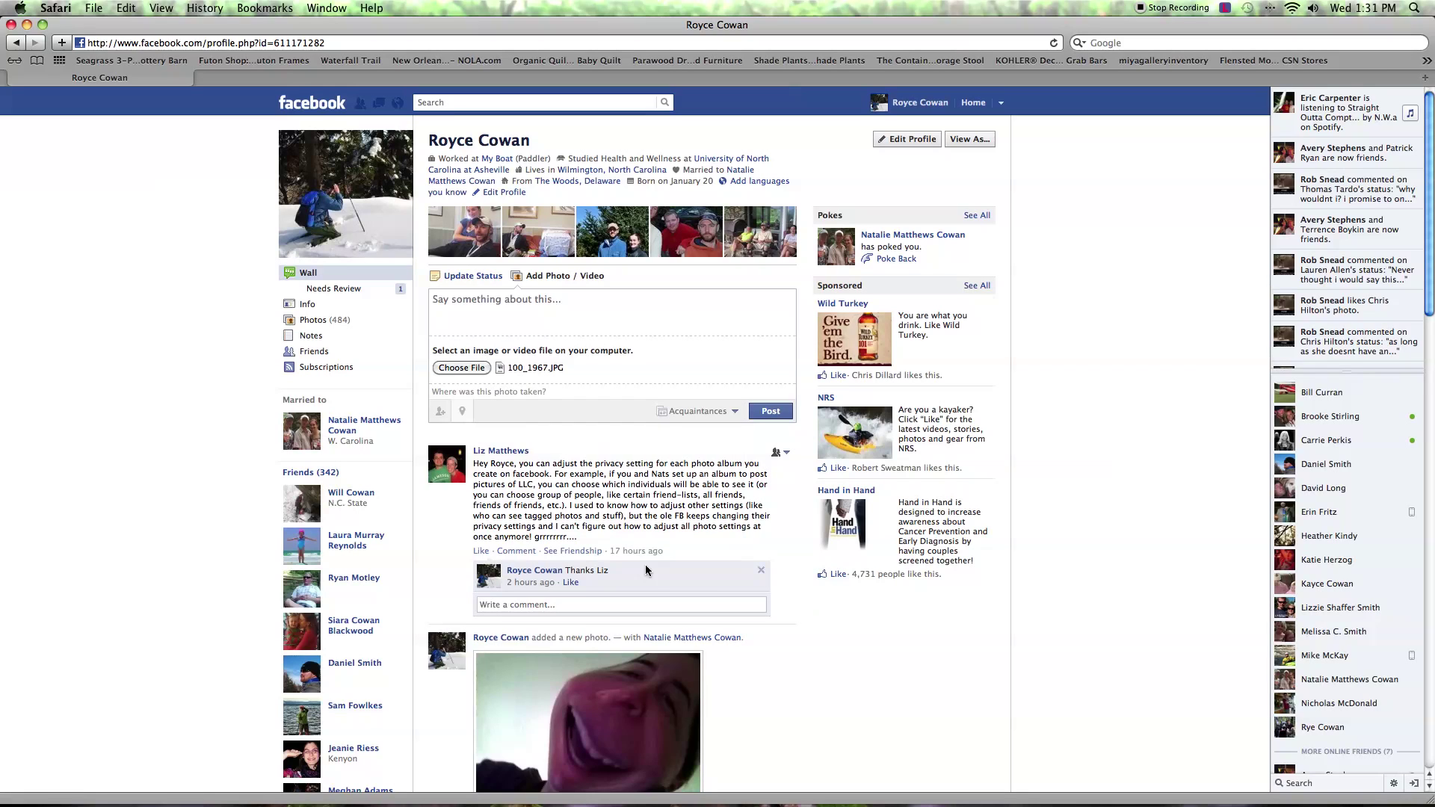
Return to the main audience options and bring up the Custom privacy settings.
left_click(732, 414)
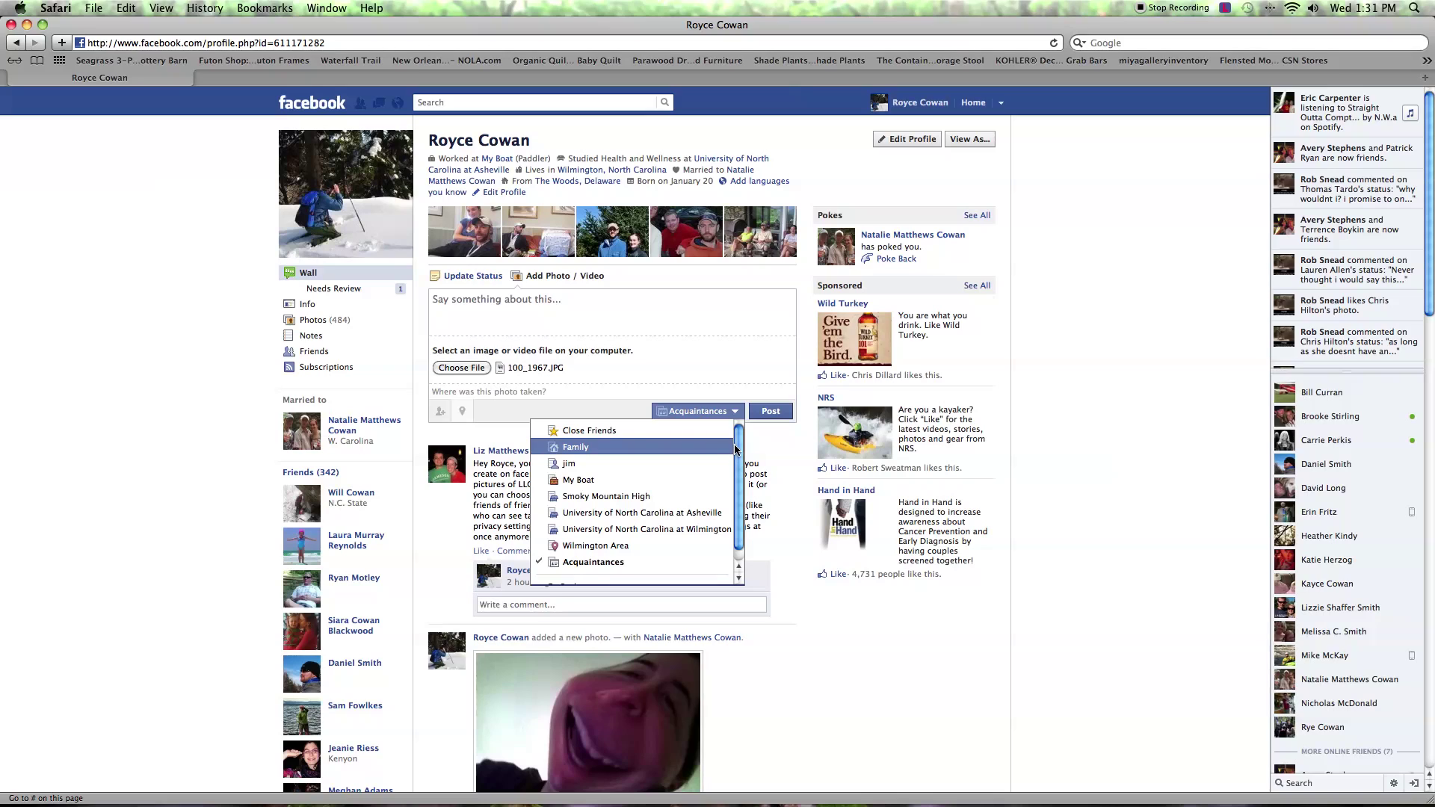
scroll(734, 444, "down", 1)
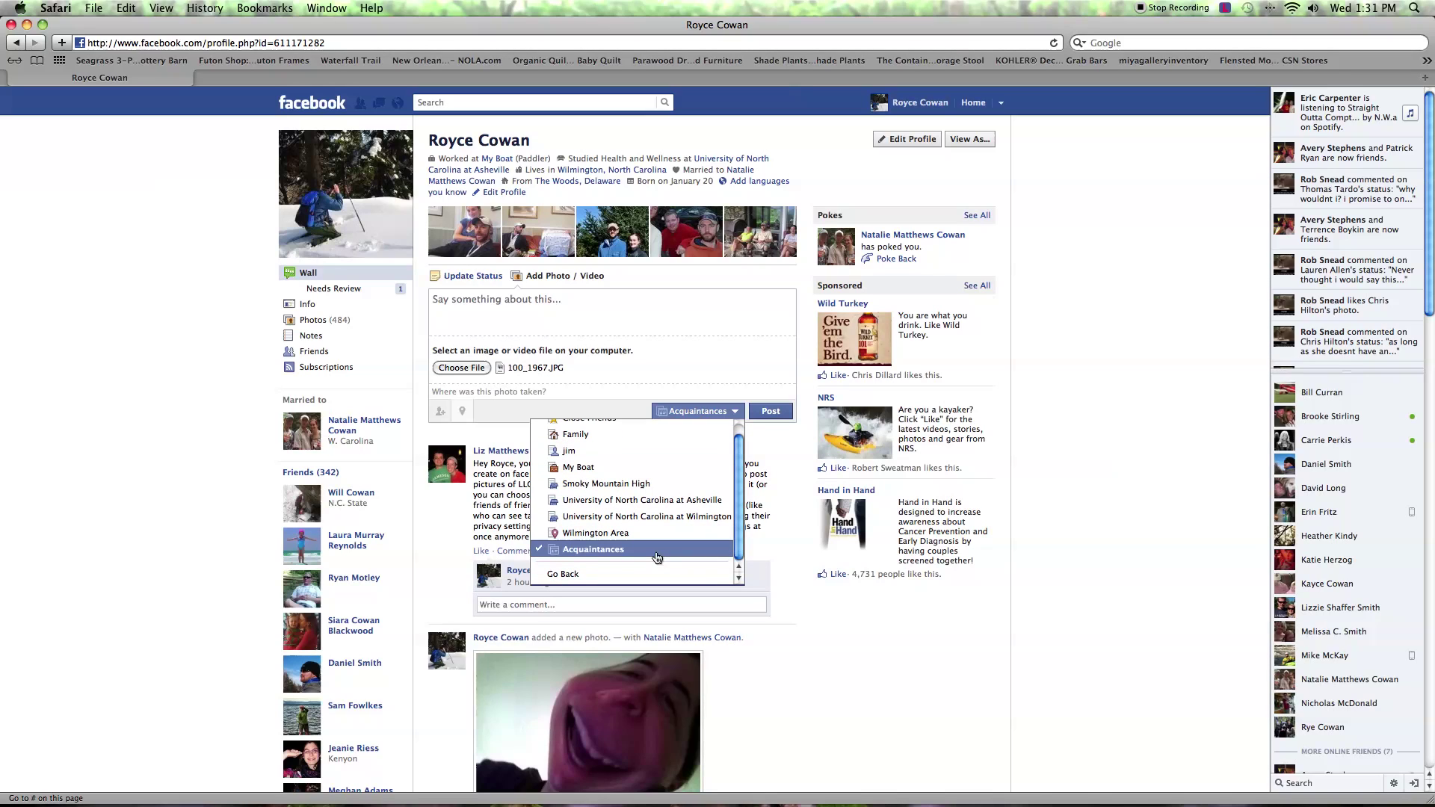
left_click(619, 576)
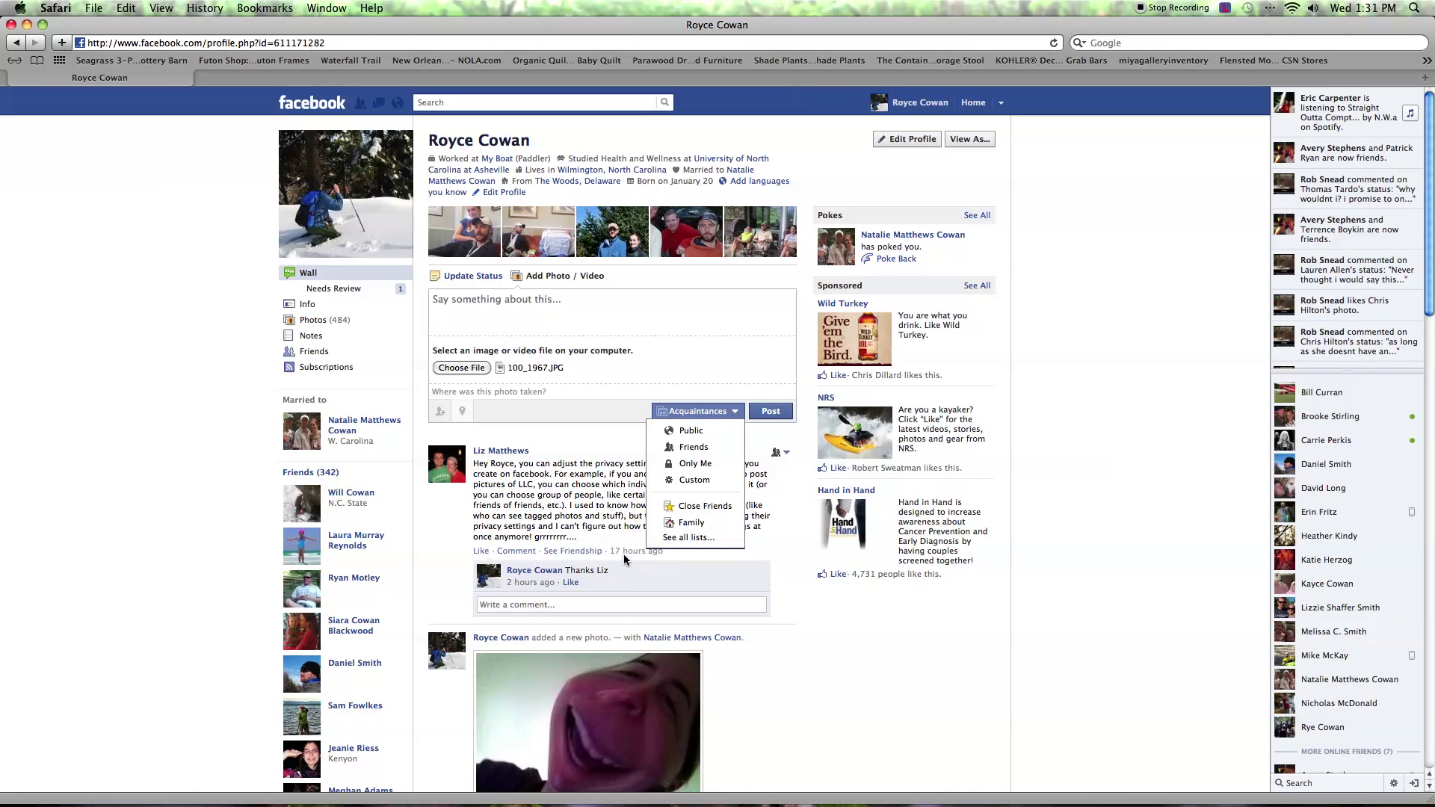
left_click(696, 477)
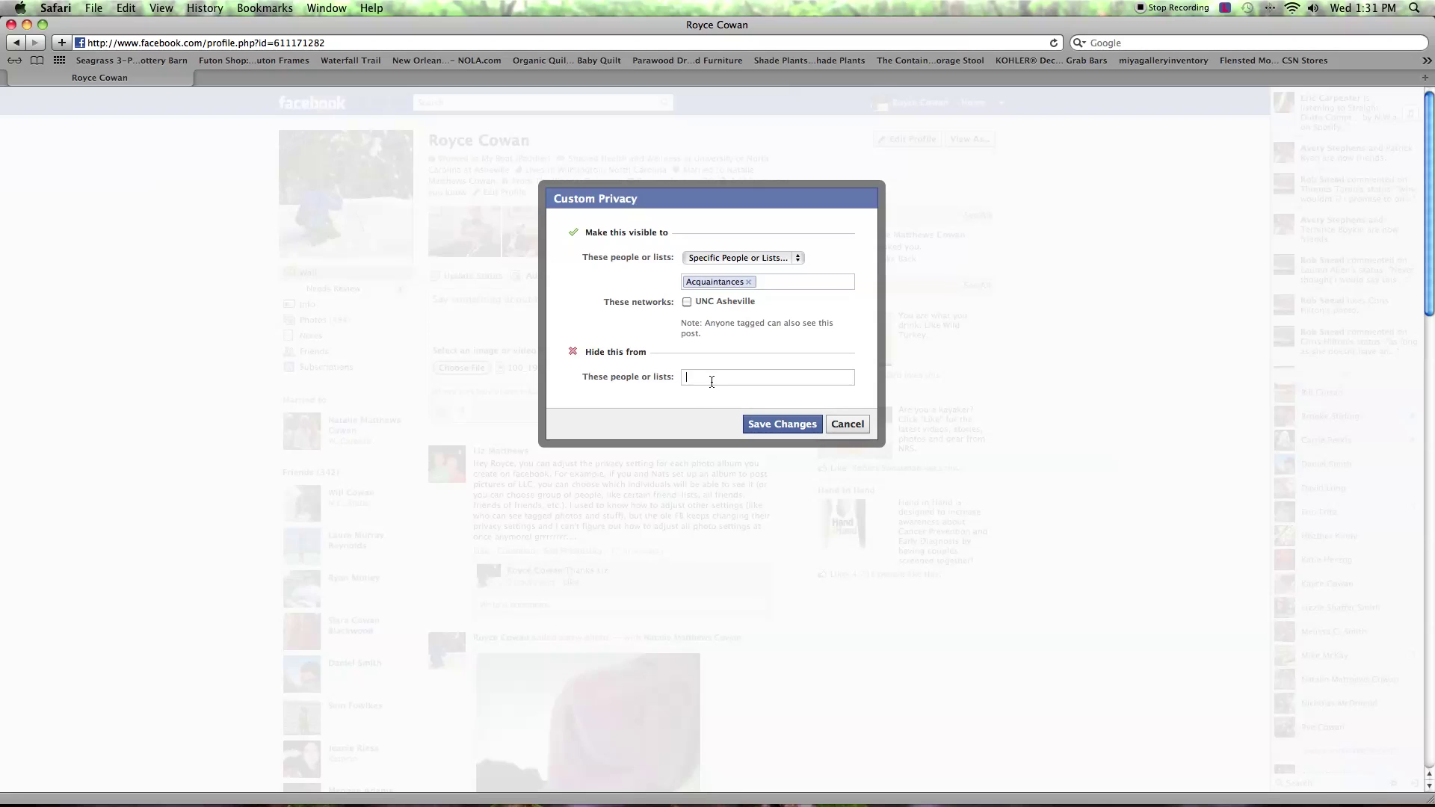
Hide the post from one specific friend, save the custom privacy, and publish the photo post.
type("nat")
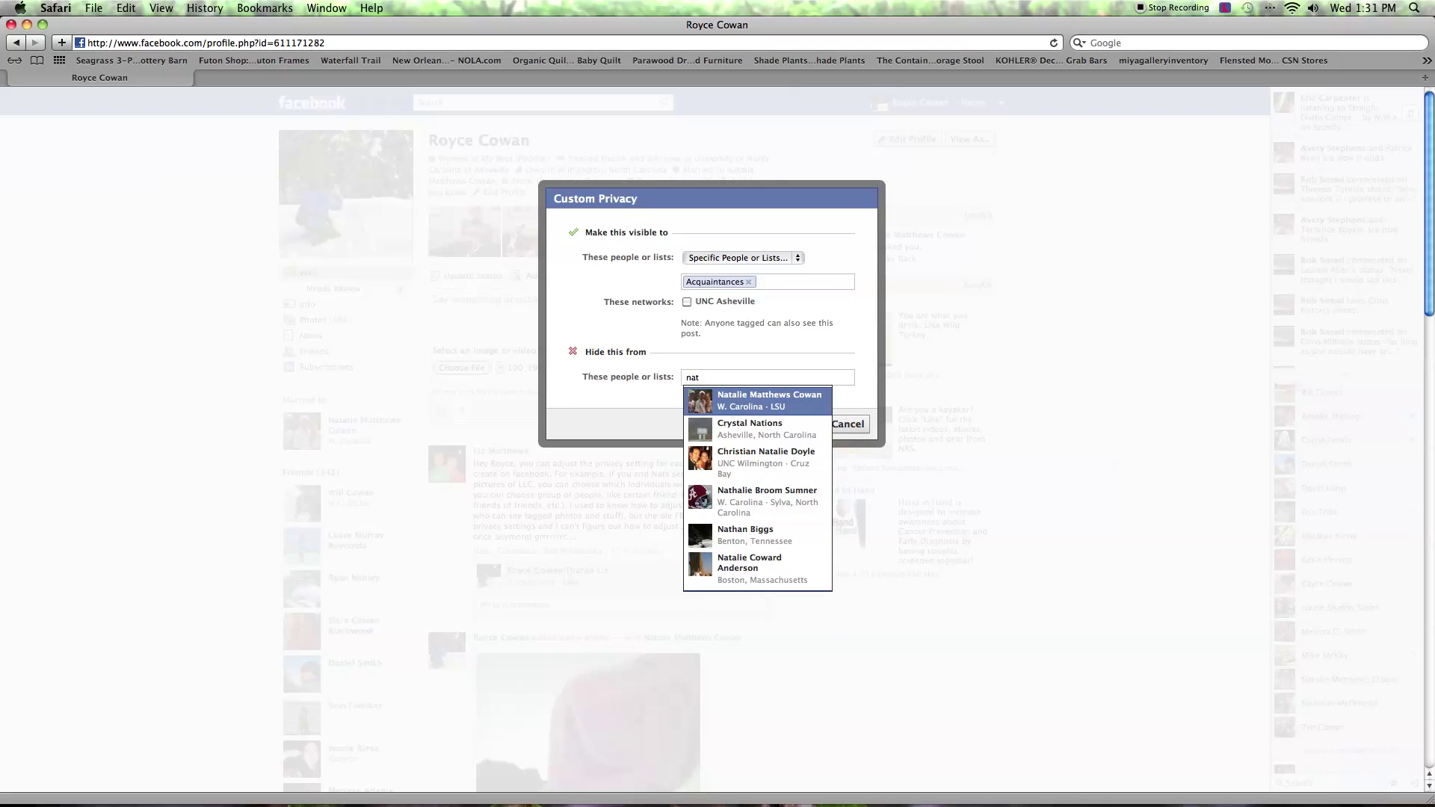
left_click(815, 411)
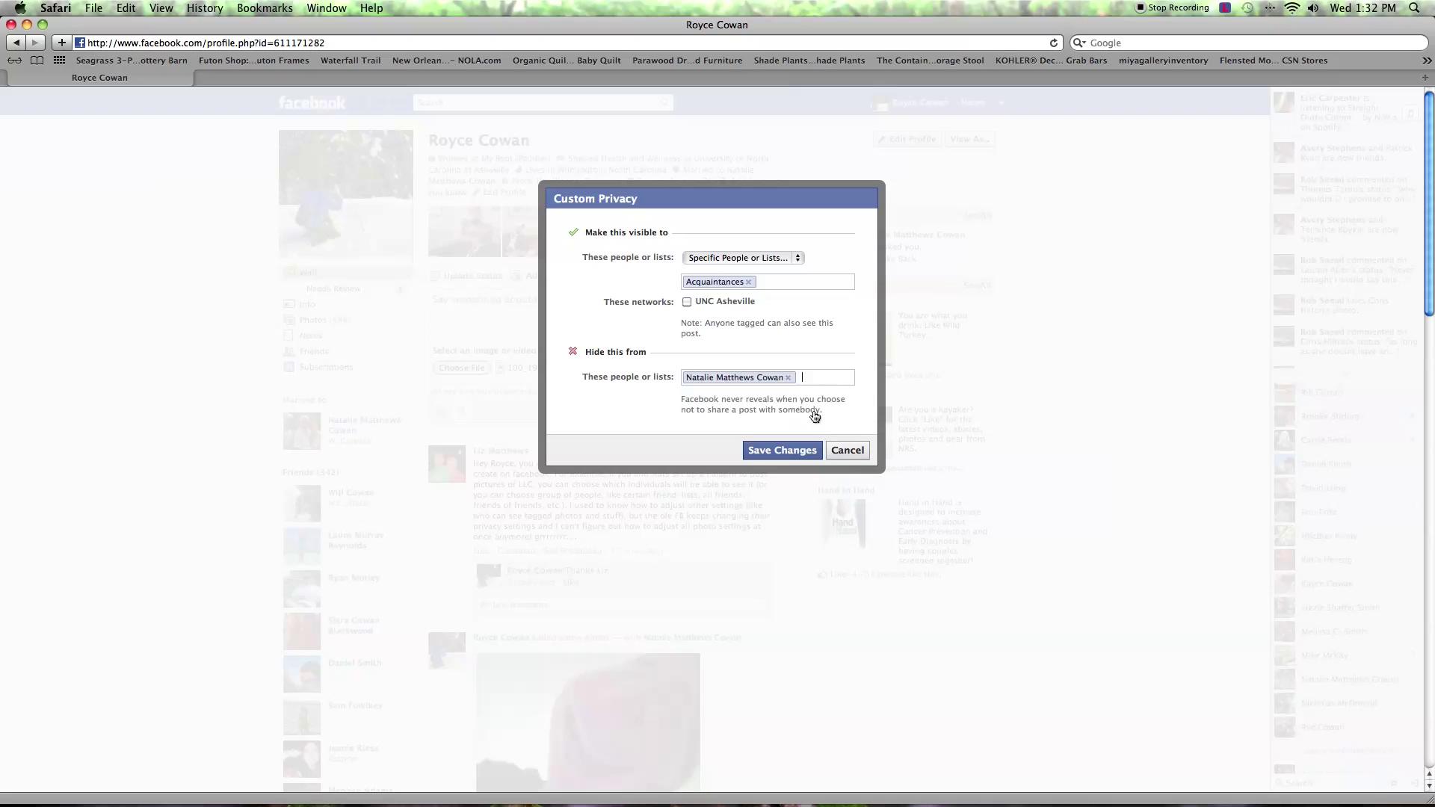
left_click(806, 452)
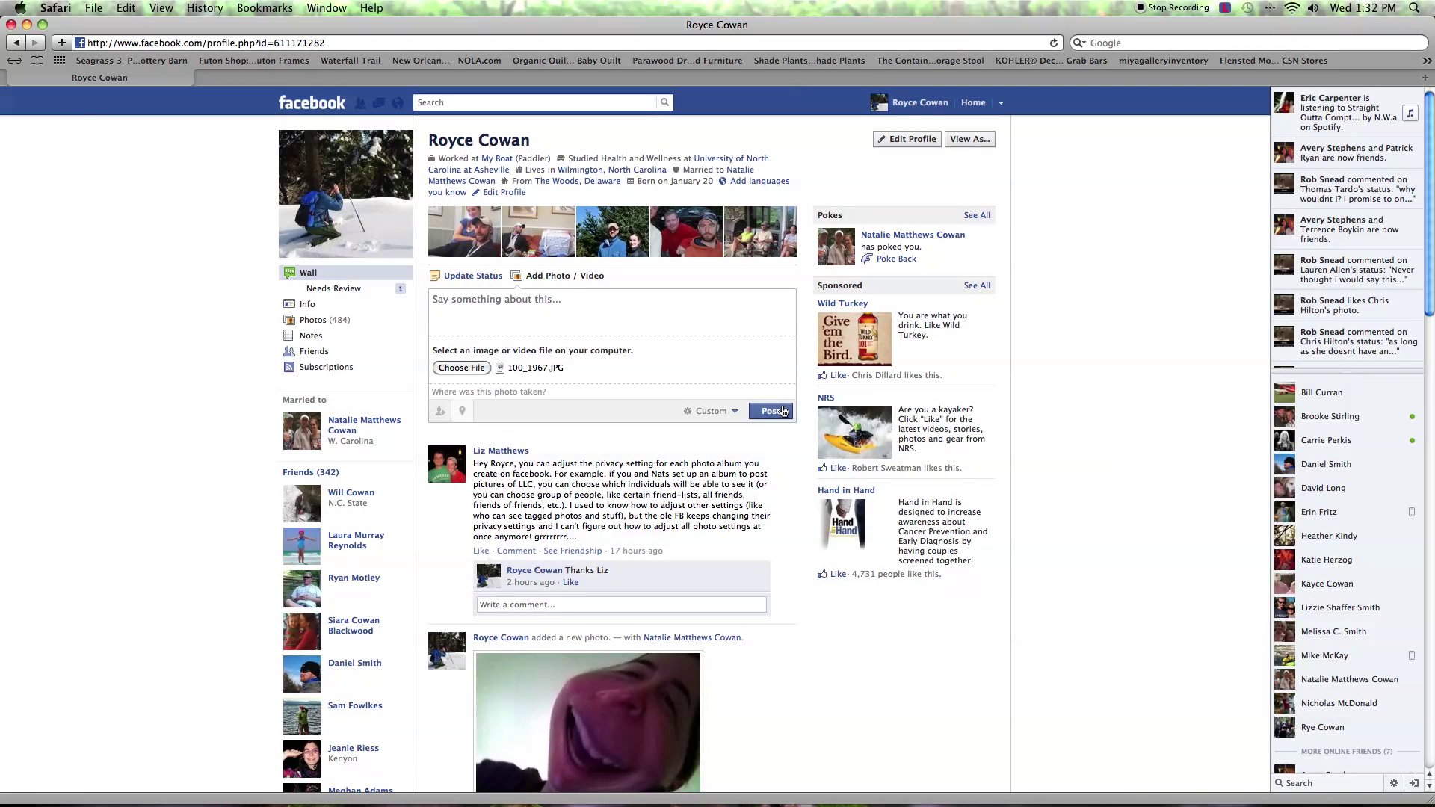
left_click(783, 411)
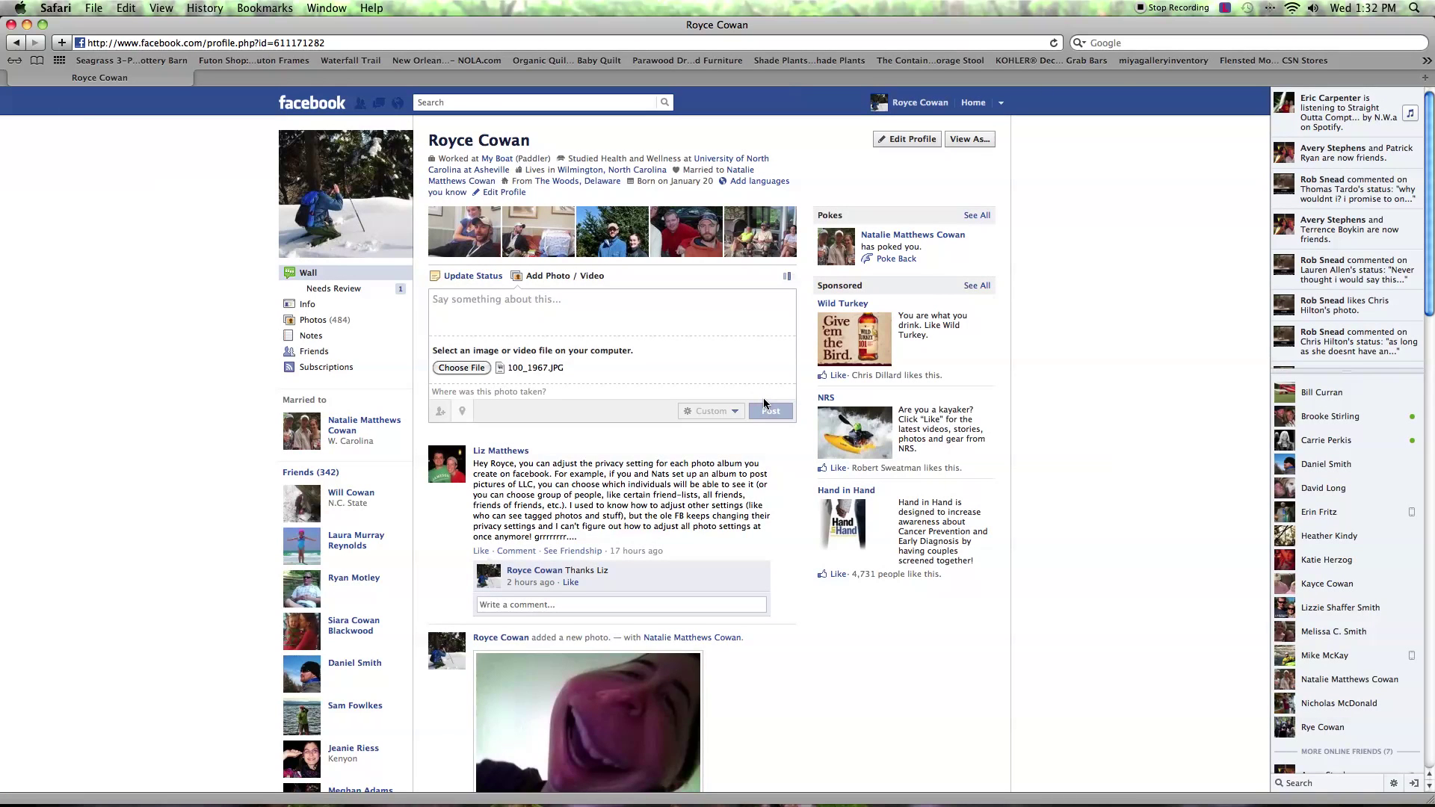